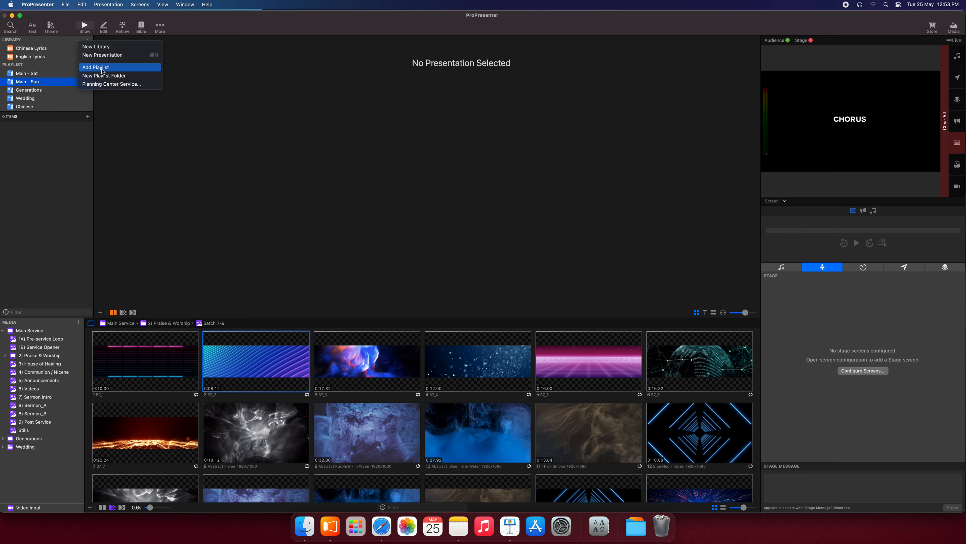
- Add a new playlist named Test and select it
{"action": "left_click", "coordinate": [104, 71]}
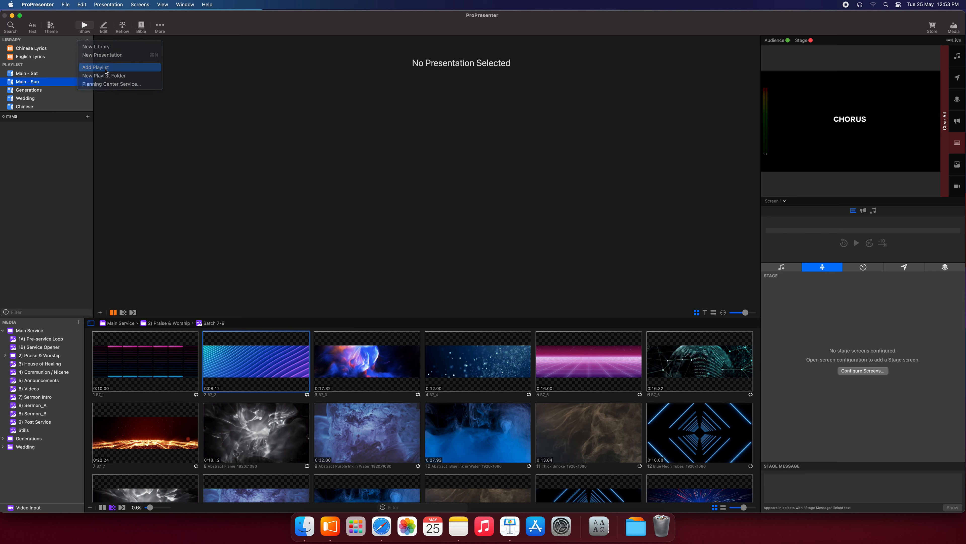
{"action": "type", "text": "Test"}
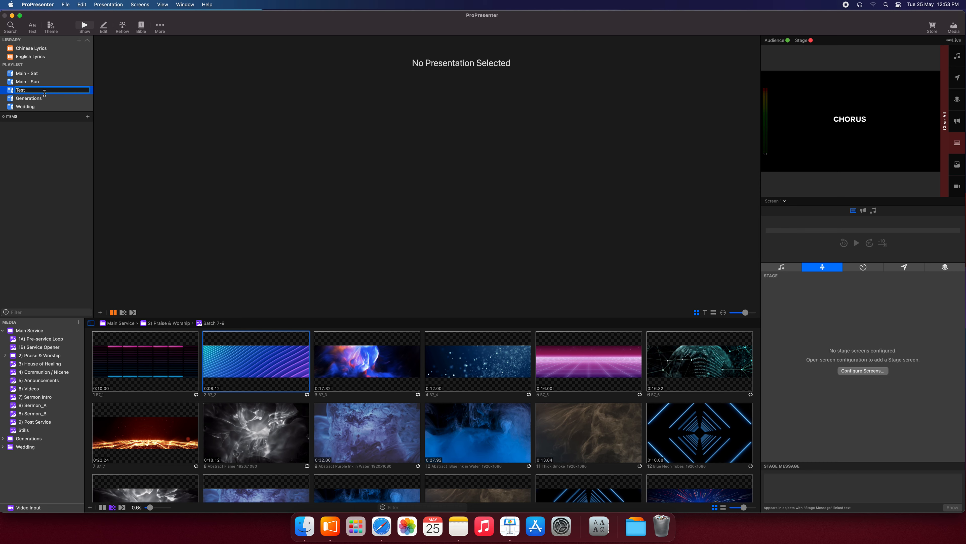
{"action": "left_click", "coordinate": [48, 135]}
{"action": "left_click", "coordinate": [27, 92]}
- Search the library for "You make me brave" and add the song You Make Me Brave to the Test playlist
{"action": "left_click", "coordinate": [11, 28]}
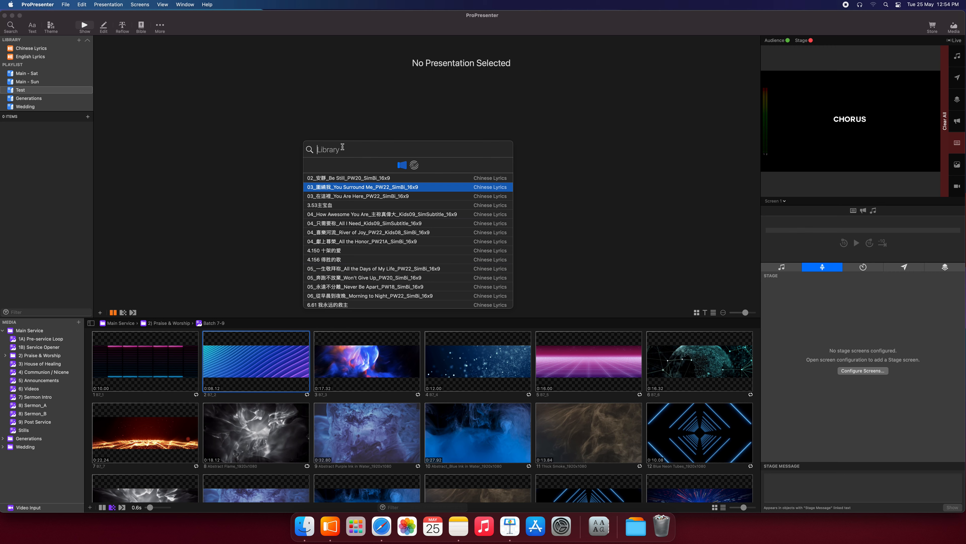
{"action": "type", "text": "You make me brave"}
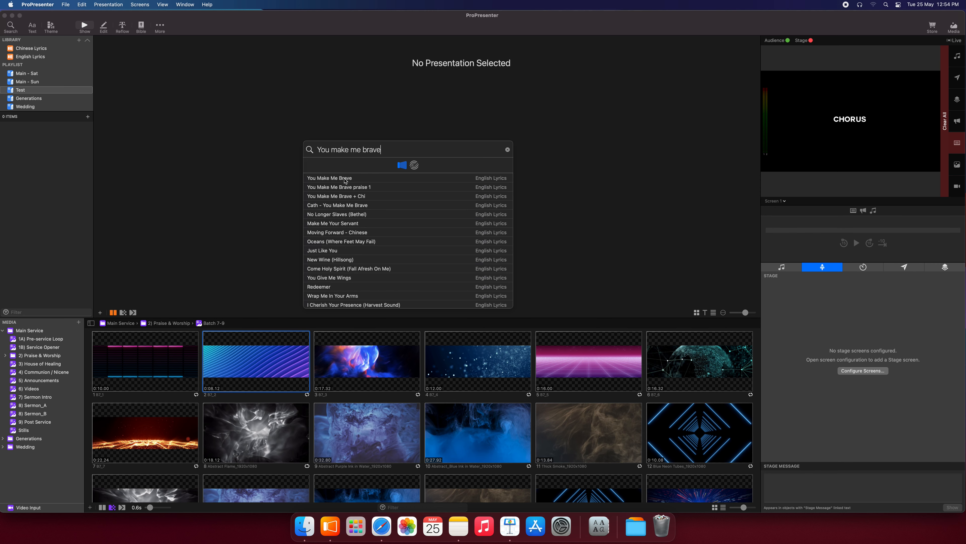
{"action": "left_click_drag", "start_coordinate": [435, 182], "coordinate": [62, 143]}
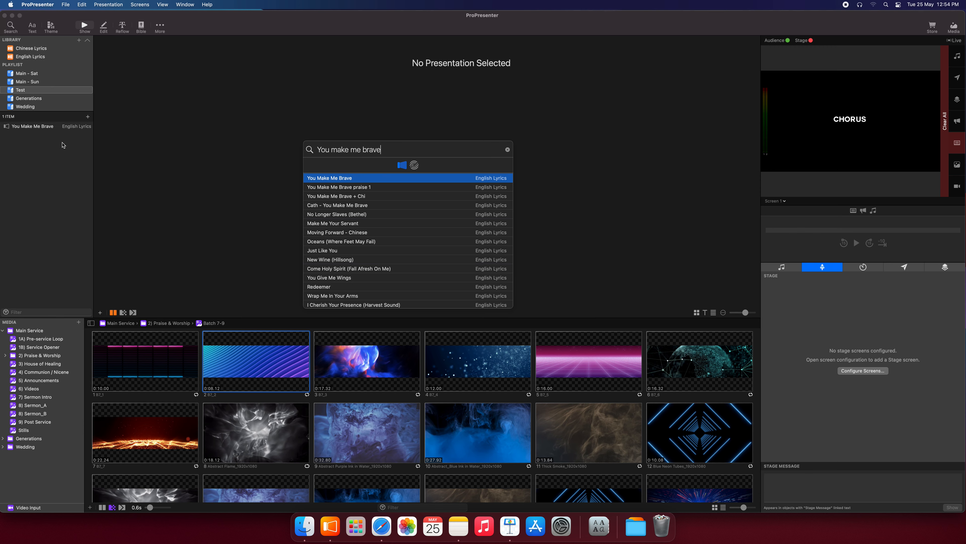
- Search the library for "worthy" and add Worthy (Elevation Worship) to the Test playlist beneath You Make Me Brave
{"action": "left_click", "coordinate": [364, 155]}
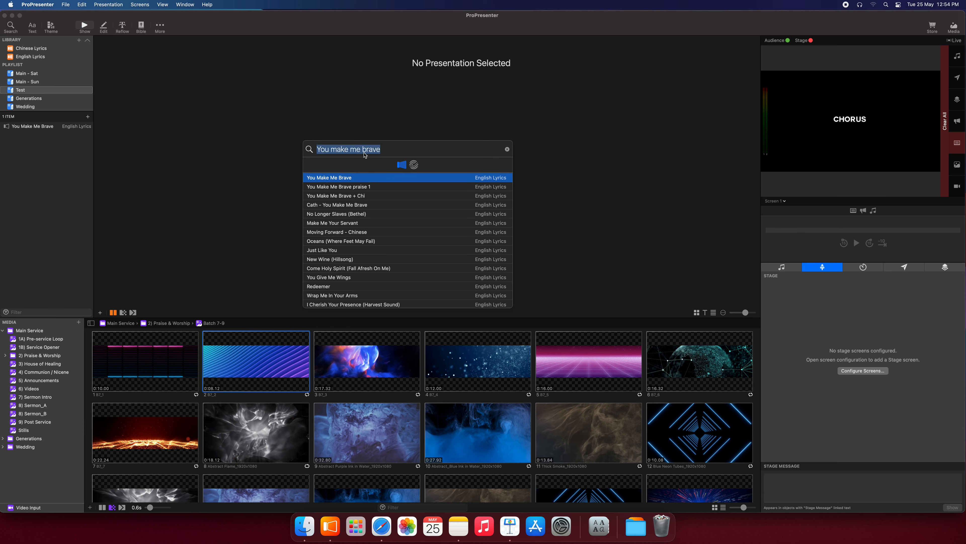
{"action": "type", "text": "worhth"}
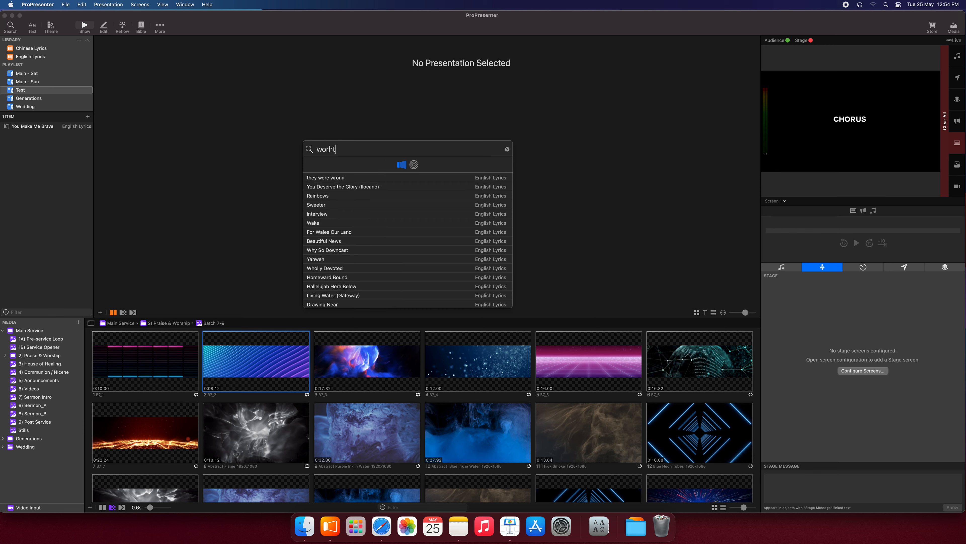
{"action": "key", "text": "BackSpace"}
{"action": "key", "text": "BackSpace"}
{"action": "key", "text": "BackSpace"}
{"action": "type", "text": "thy"}
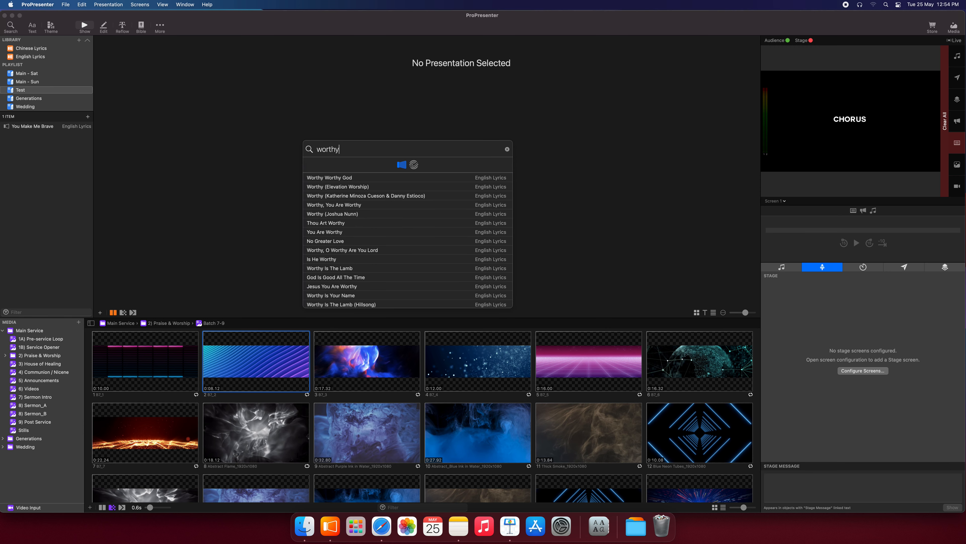
{"action": "left_click", "coordinate": [369, 185]}
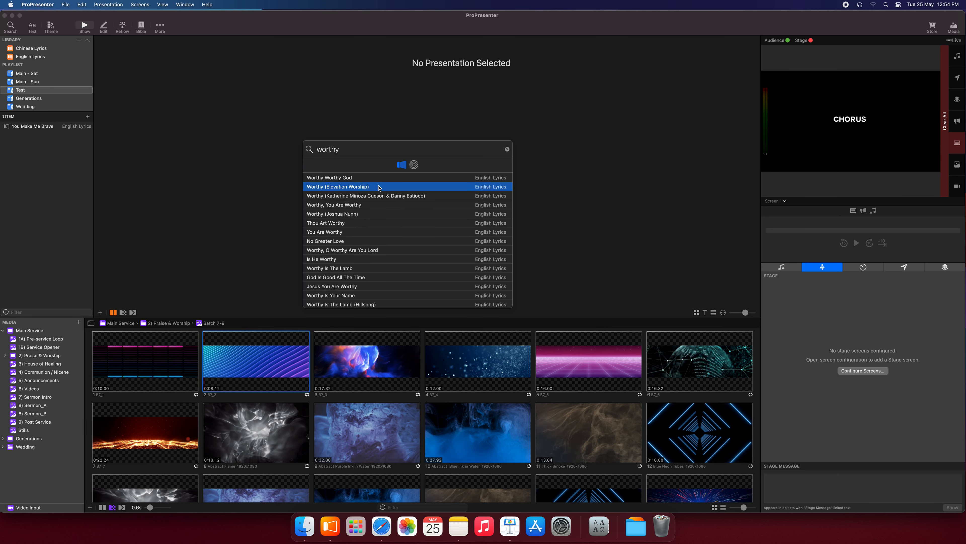
{"action": "left_click_drag", "start_coordinate": [371, 188], "coordinate": [59, 141]}
- Add This Is Amazing Grace from the search results to the end of the Test playlist and close the search
{"action": "scroll", "coordinate": [345, 247], "scroll_direction": "down", "scroll_amount": 10}
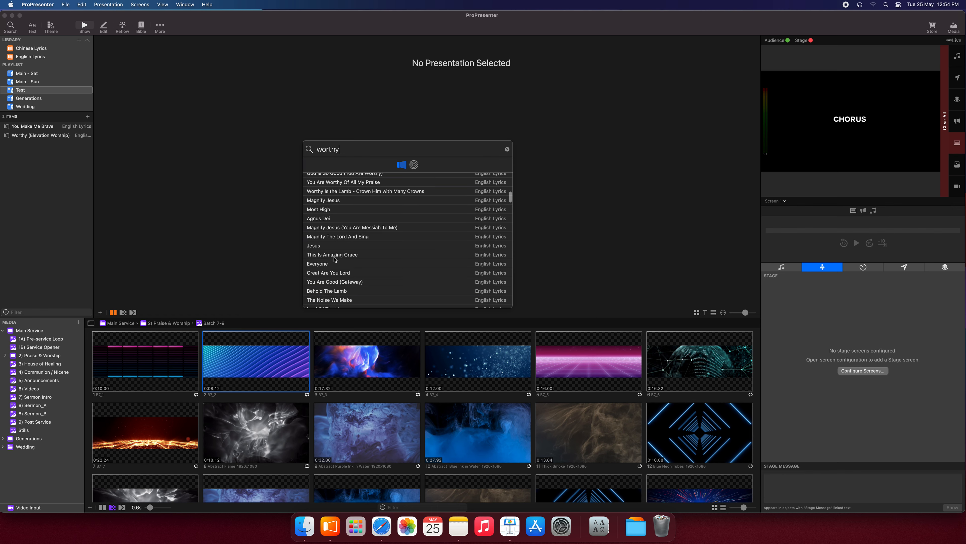
{"action": "left_click_drag", "start_coordinate": [354, 256], "coordinate": [59, 153]}
{"action": "left_click", "coordinate": [334, 23]}
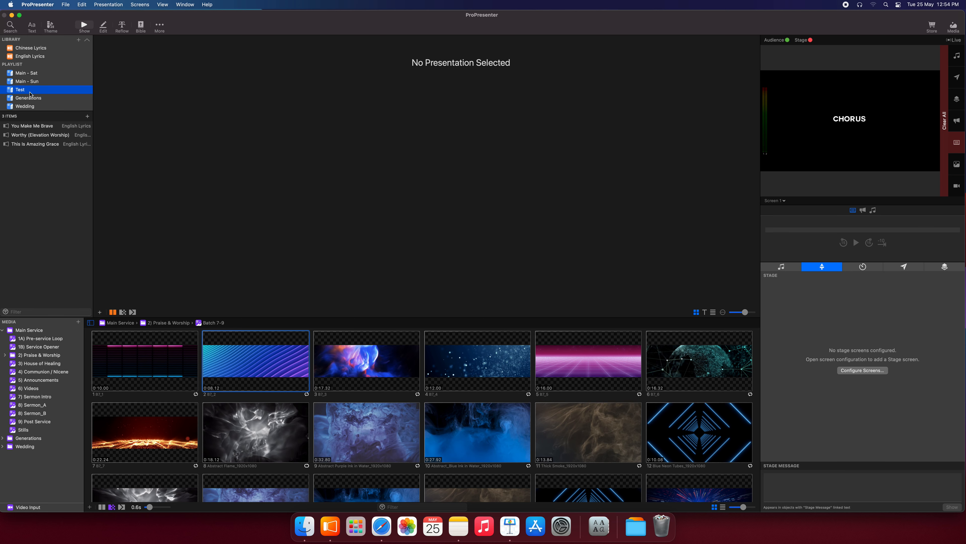
- Look through the slides of the three songs in the Test playlist, ending on You Make Me Brave
{"action": "left_click", "coordinate": [40, 127]}
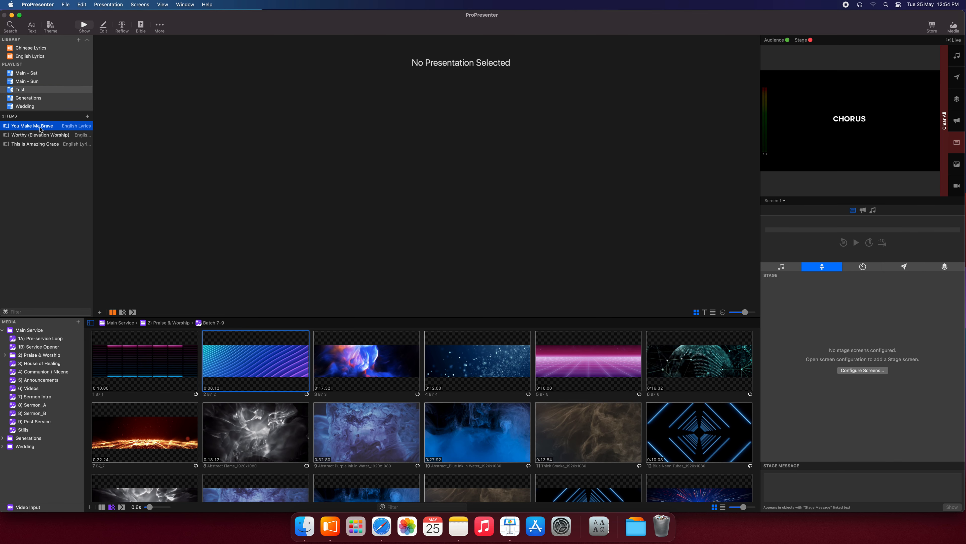
{"action": "left_click", "coordinate": [73, 137]}
{"action": "left_click", "coordinate": [75, 147]}
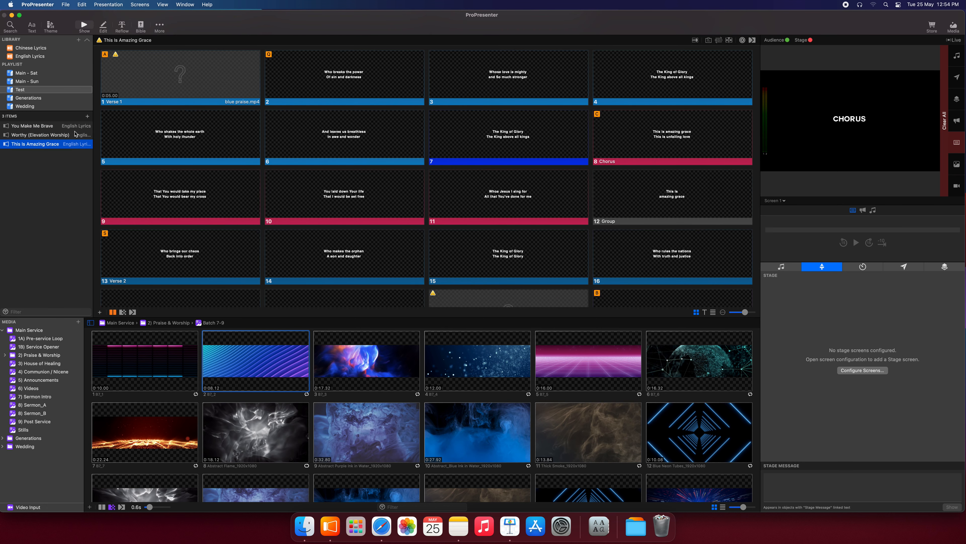
{"action": "left_click", "coordinate": [75, 135]}
{"action": "left_click", "coordinate": [41, 128]}
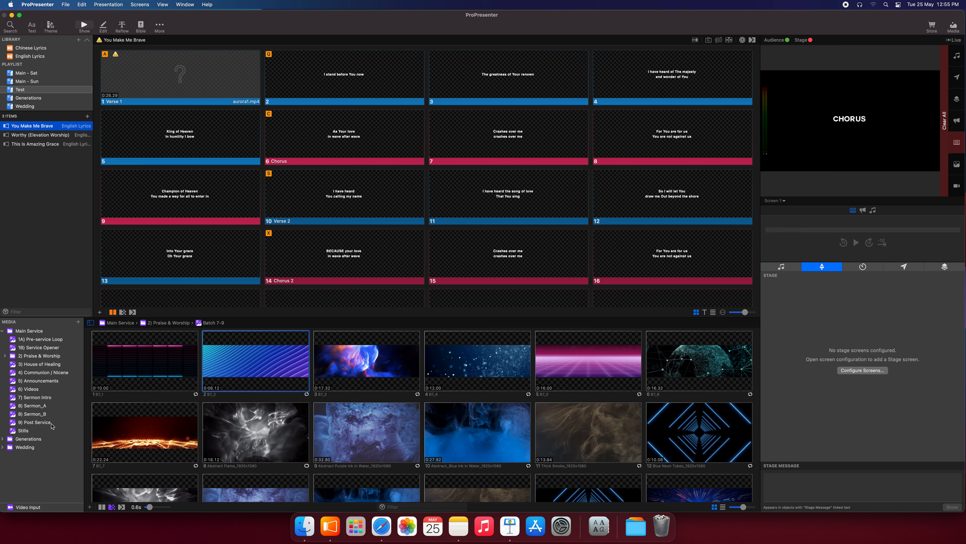
{"action": "left_click", "coordinate": [75, 196]}
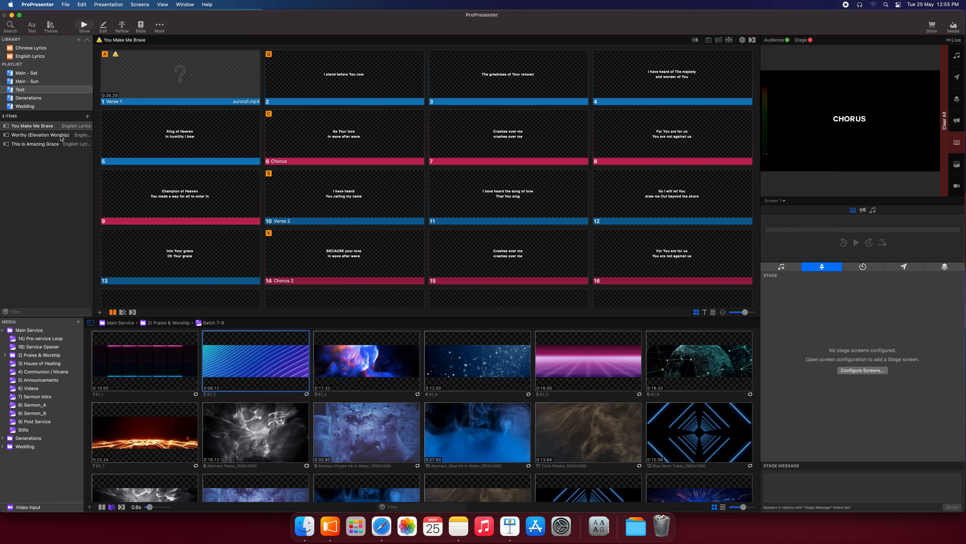
- Add a header to the Test playlist above You Make Me Brave
{"action": "left_click", "coordinate": [32, 90]}
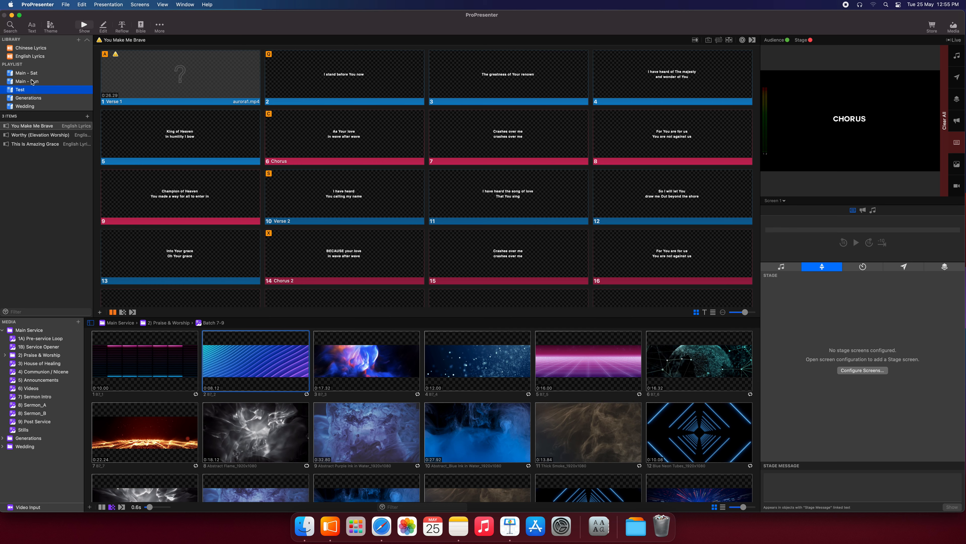
{"action": "left_click", "coordinate": [88, 116]}
{"action": "left_click", "coordinate": [111, 125]}
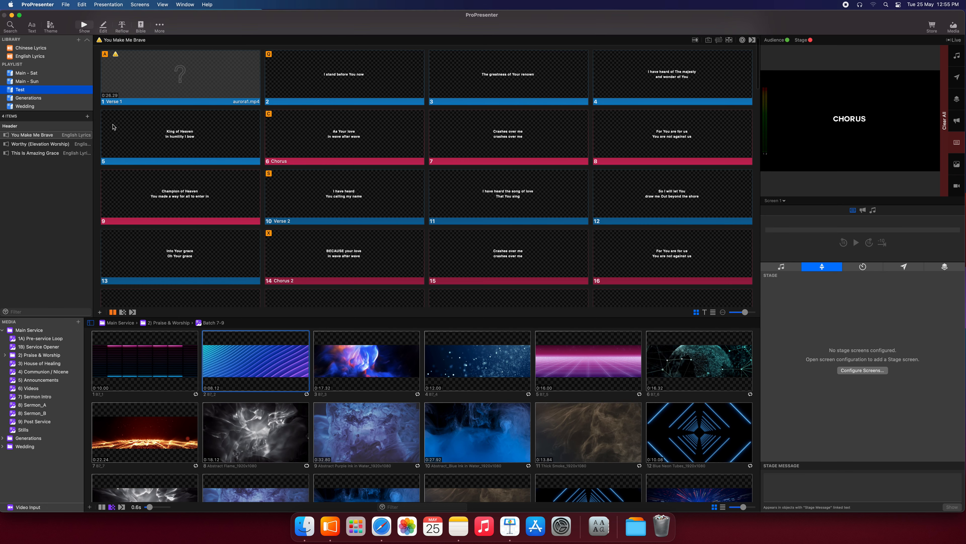
{"action": "left_click", "coordinate": [15, 127]}
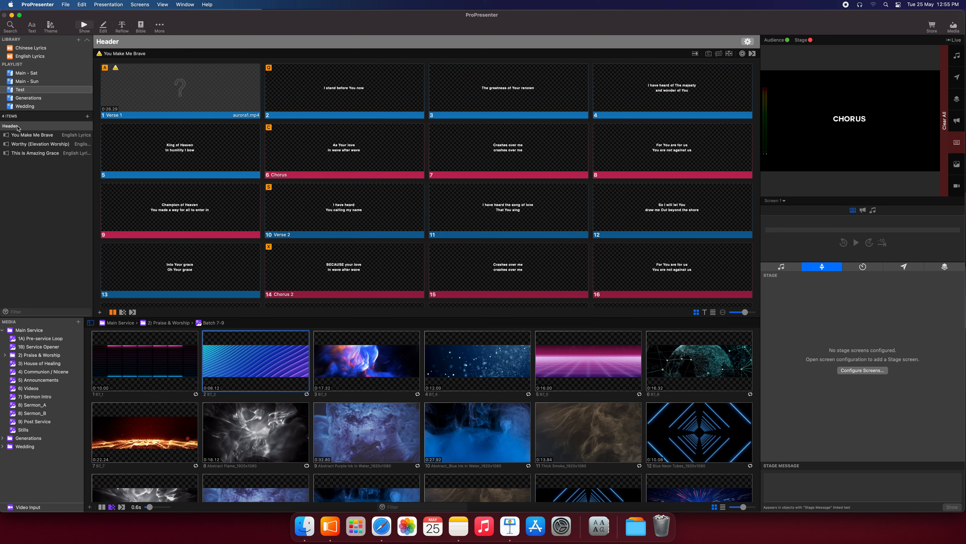
- Rename the header as Pre Service and place the MAY 8-9 Pre-service Loop_Katong v2 video from the 1A) Pre-service Loop media beneath it
{"action": "right_click", "coordinate": [17, 126]}
{"action": "left_click", "coordinate": [37, 129]}
{"action": "type", "text": "Pre Service"}
{"action": "key", "text": "Return"}
{"action": "left_click", "coordinate": [51, 338]}
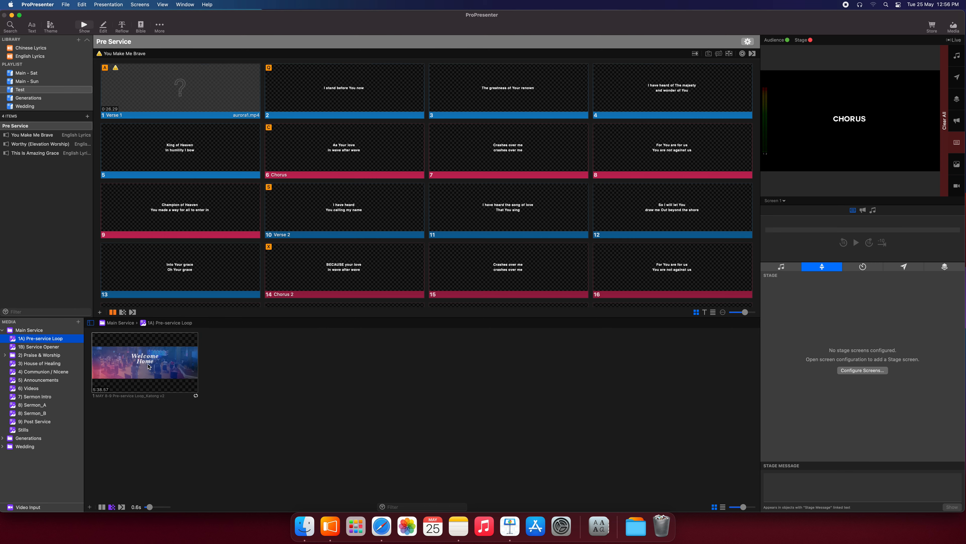
{"action": "left_click_drag", "start_coordinate": [144, 363], "coordinate": [16, 134]}
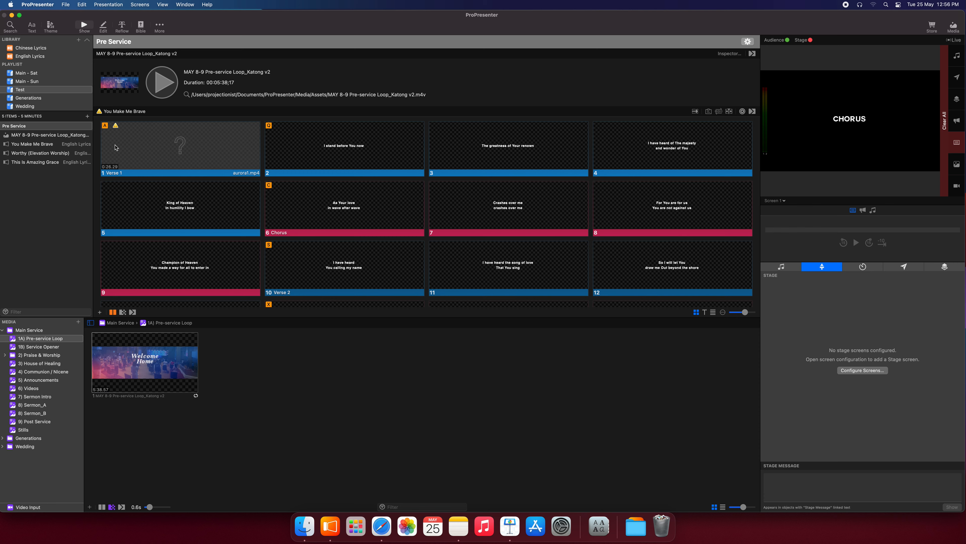
- Change the Pre Service header's color to bright yellow and close the color picker
{"action": "right_click", "coordinate": [53, 128]}
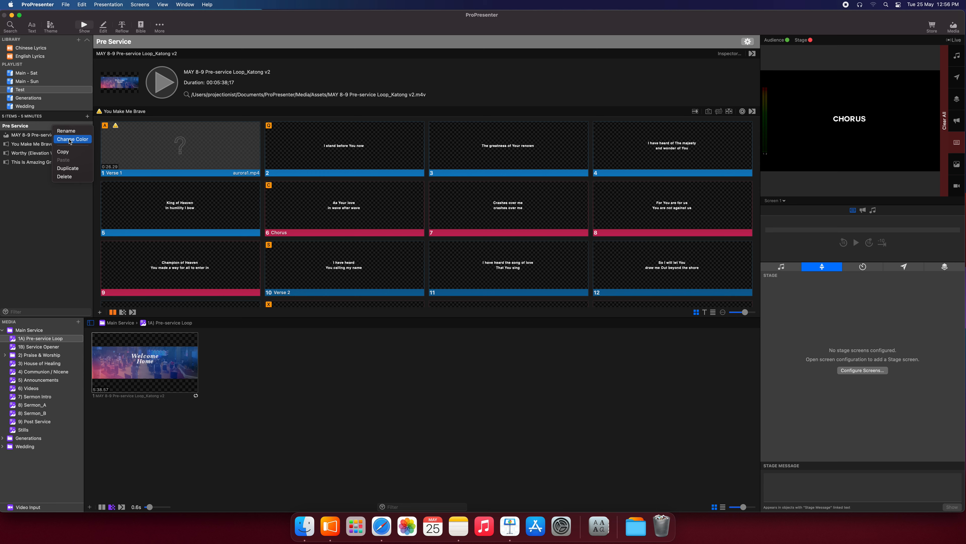
{"action": "left_click", "coordinate": [70, 139]}
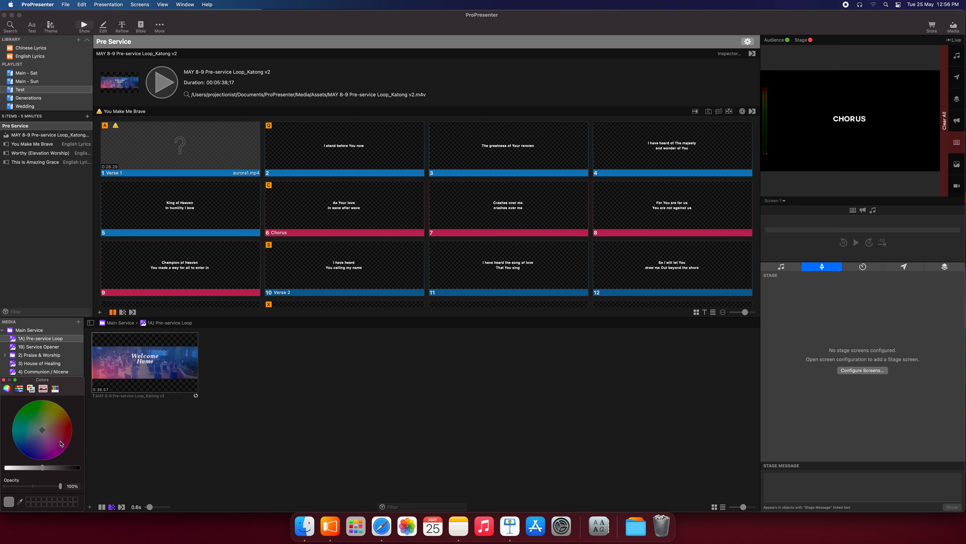
{"action": "left_click_drag", "start_coordinate": [42, 467], "coordinate": [5, 467]}
{"action": "left_click", "coordinate": [54, 410]}
{"action": "left_click_drag", "start_coordinate": [55, 409], "coordinate": [59, 402]}
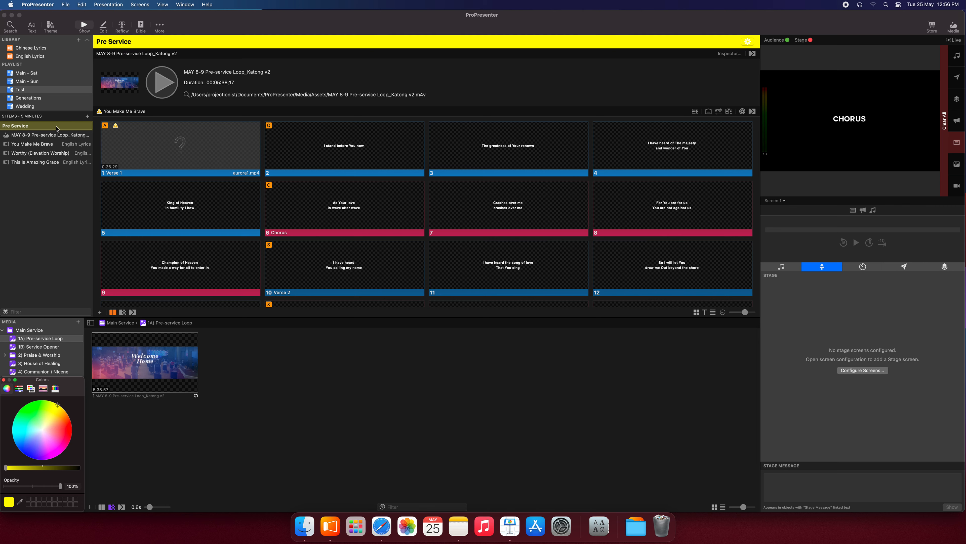
{"action": "left_click", "coordinate": [57, 184]}
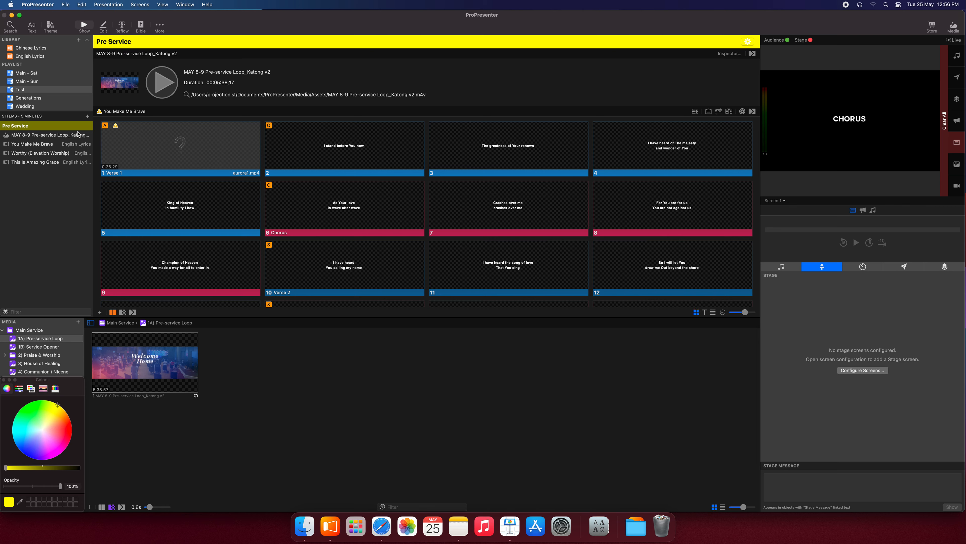
{"action": "left_click", "coordinate": [3, 379]}
- Add a second header to the Test playlist and name it Praise & Worship
{"action": "left_click", "coordinate": [33, 357]}
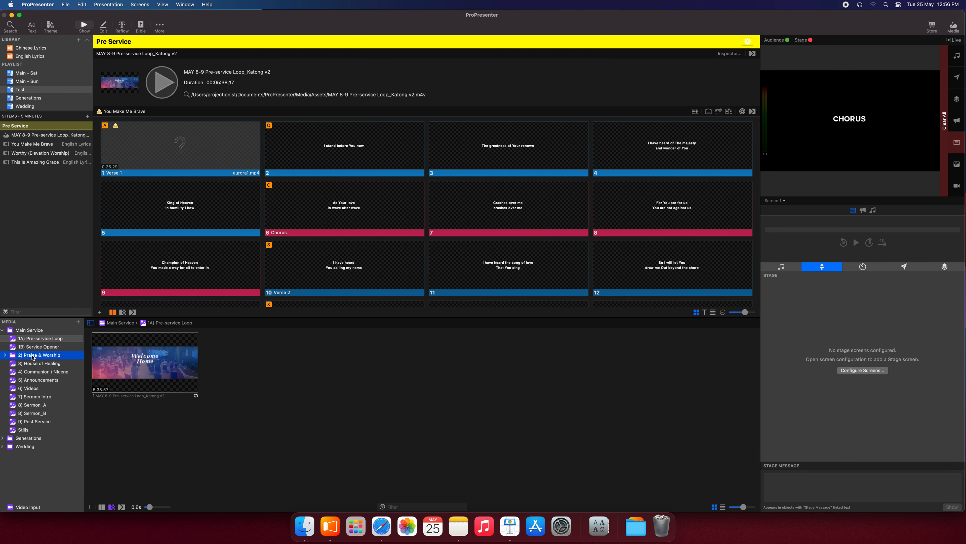
{"action": "left_click", "coordinate": [87, 117]}
{"action": "left_click", "coordinate": [105, 123]}
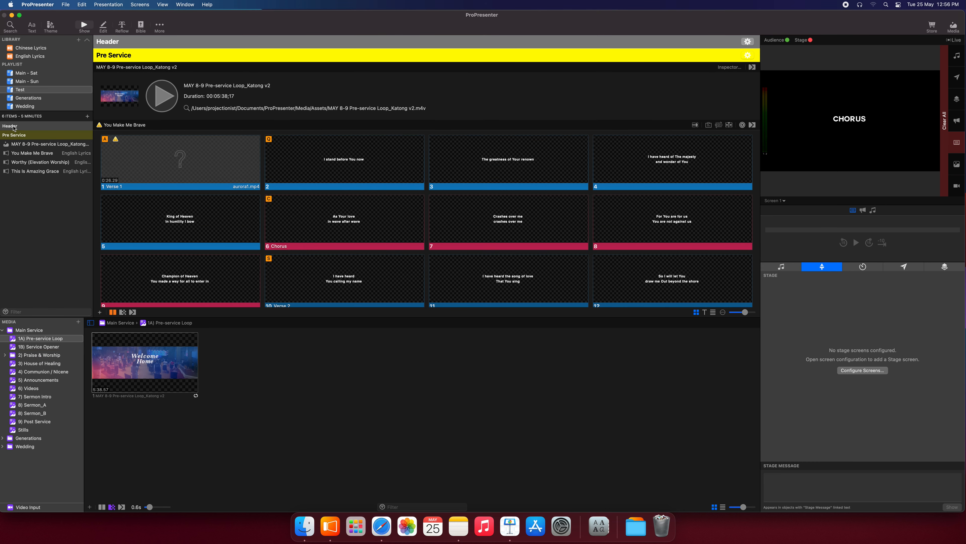
{"action": "right_click", "coordinate": [13, 126]}
{"action": "left_click", "coordinate": [33, 129]}
{"action": "type", "text": "Pra"}
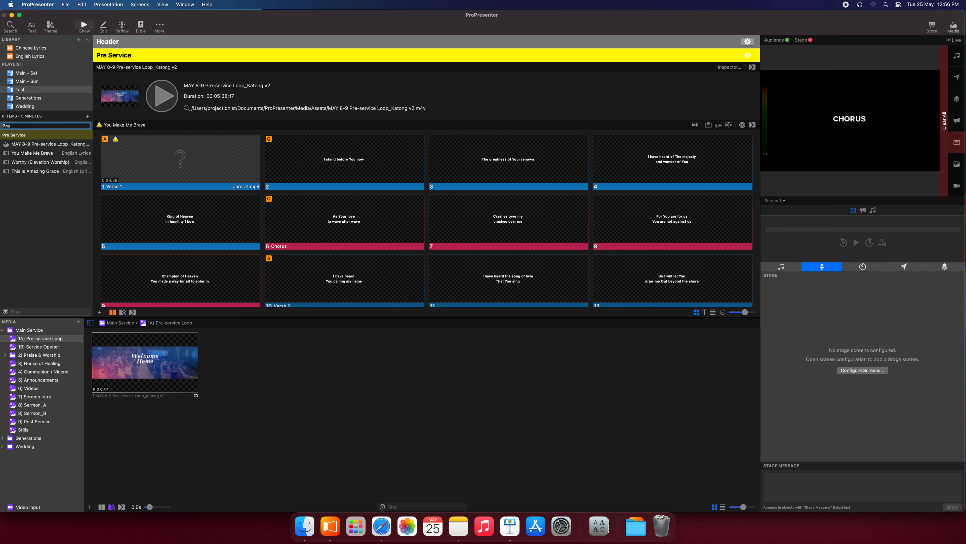
{"action": "type", "text": "ise & Worship"}
{"action": "key", "text": "Return"}
- Change the Praise & Worship header's color to bright green and move the header directly above You Make Me Brave
{"action": "right_click", "coordinate": [49, 130]}
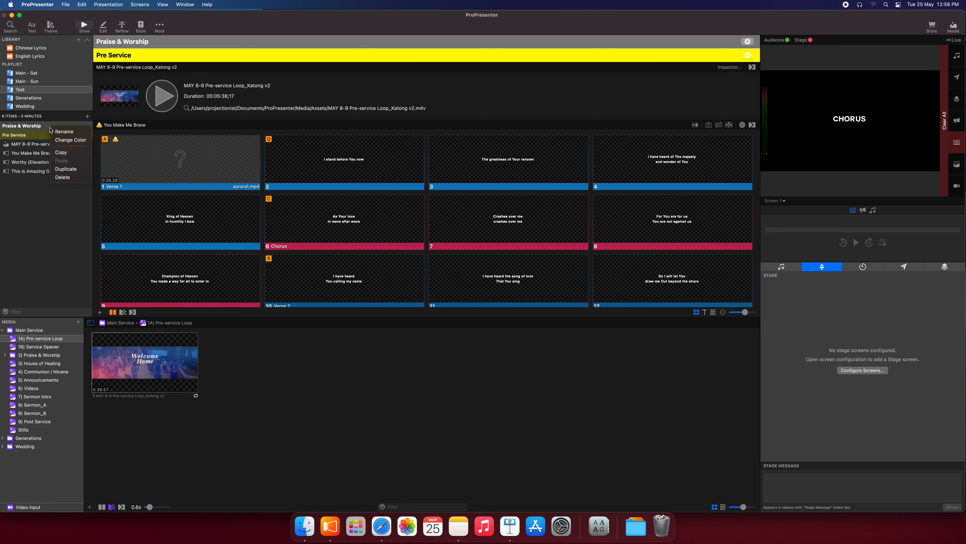
{"action": "left_click", "coordinate": [71, 140]}
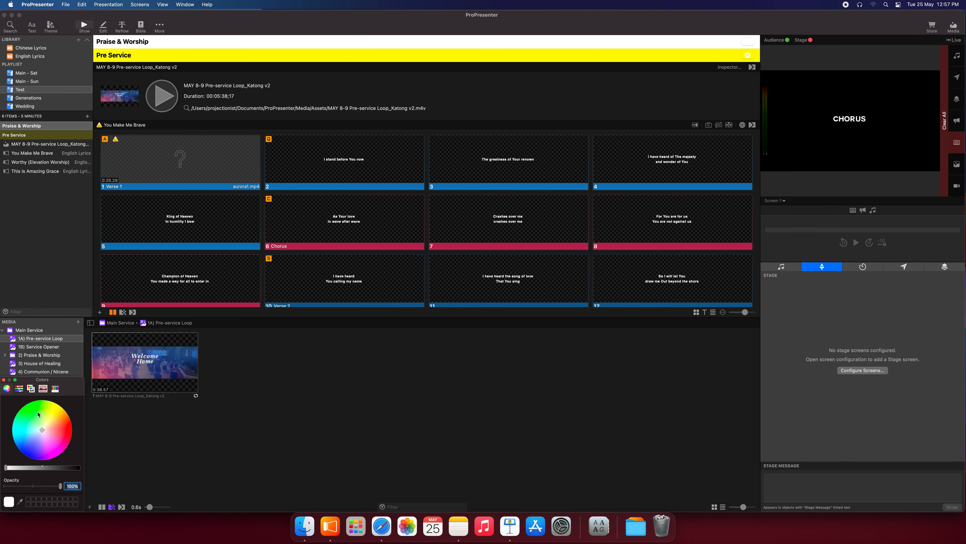
{"action": "left_click", "coordinate": [24, 402]}
{"action": "left_click", "coordinate": [64, 243]}
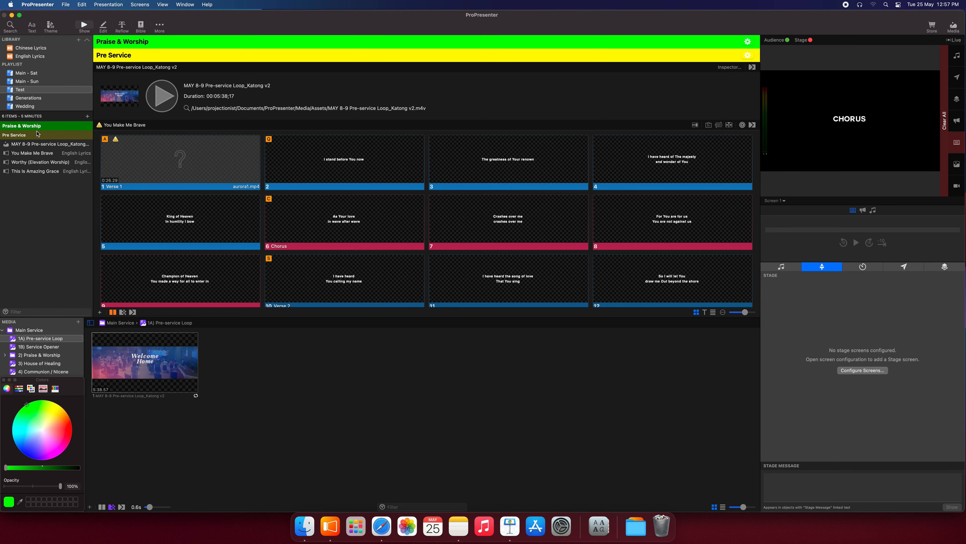
{"action": "left_click", "coordinate": [4, 380]}
{"action": "left_click_drag", "start_coordinate": [52, 129], "coordinate": [44, 153]}
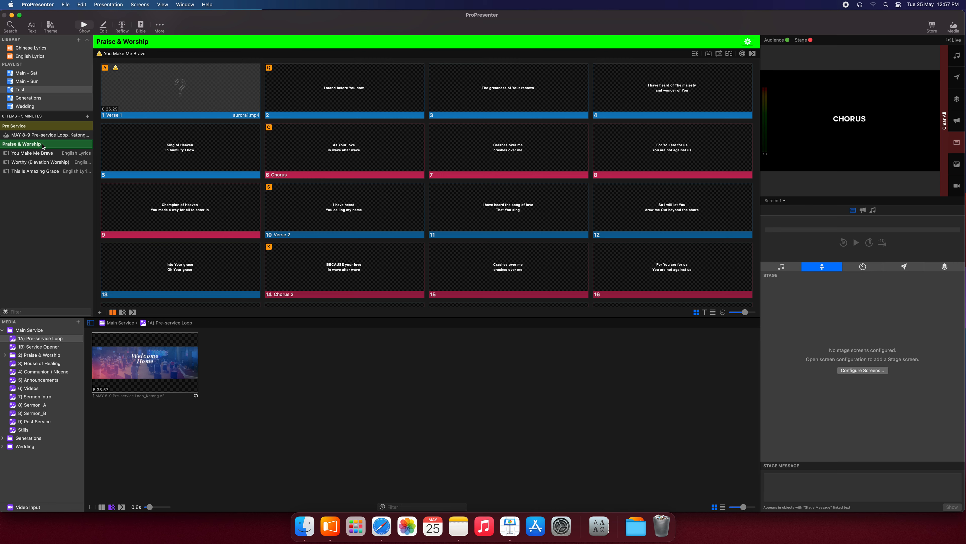
- Open the 5) Announcements media, add a header to the Test playlist, and rename the header as Announcements
{"action": "left_click", "coordinate": [52, 172]}
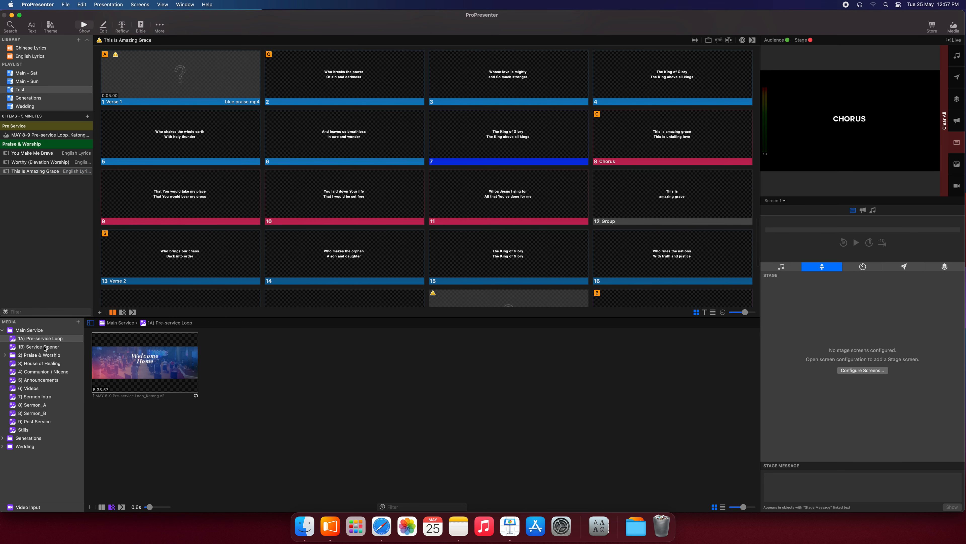
{"action": "left_click", "coordinate": [40, 380]}
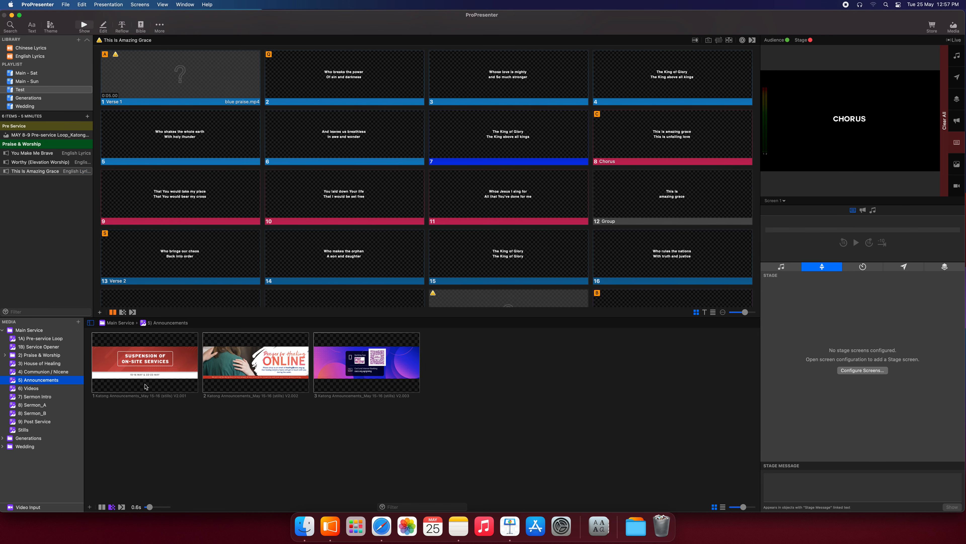
{"action": "left_click", "coordinate": [87, 116]}
{"action": "left_click", "coordinate": [101, 123]}
{"action": "right_click", "coordinate": [16, 126]}
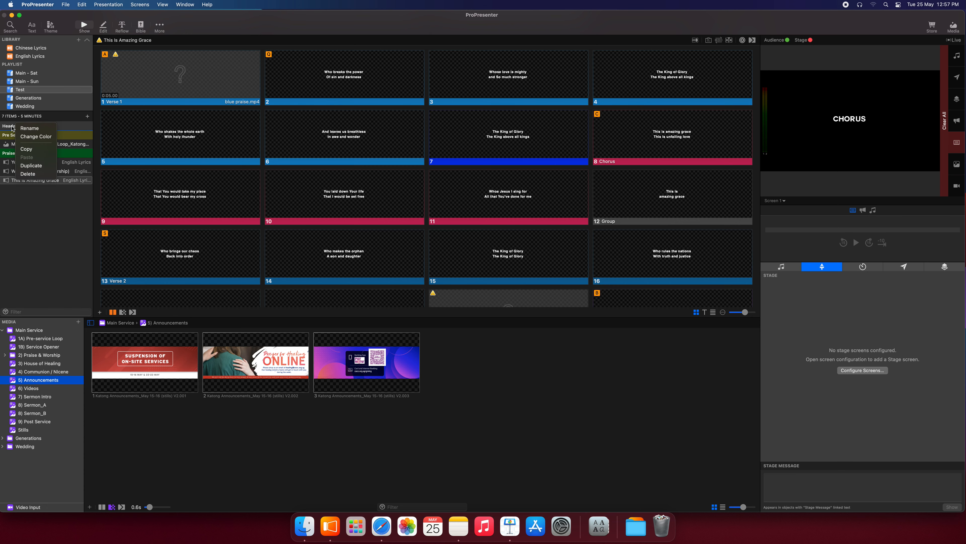
{"action": "left_click", "coordinate": [30, 128]}
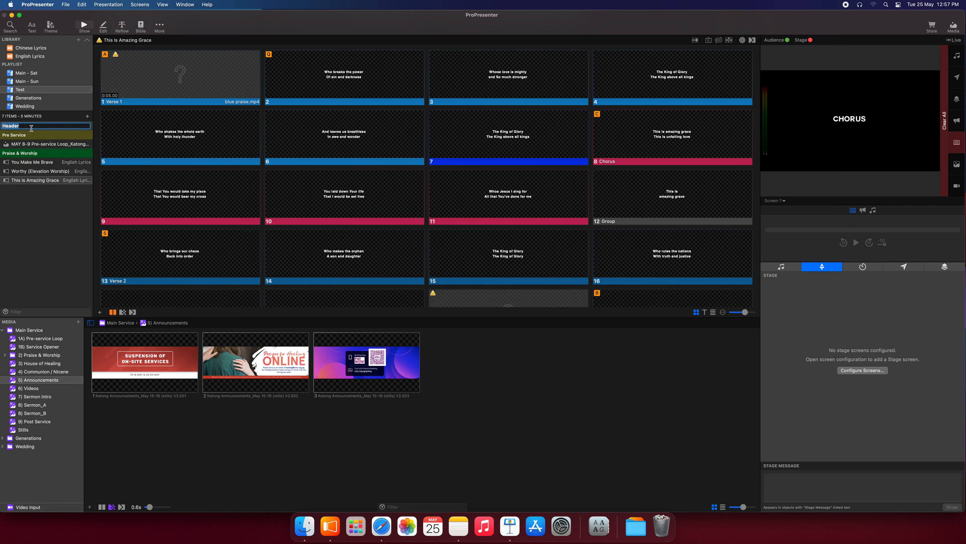
{"action": "type", "text": "Announcements"}
{"action": "key", "text": "Return"}
- Change the Announcements header's color to bright sky blue and move the header below This Is Amazing Grace
{"action": "right_click", "coordinate": [52, 127]}
{"action": "left_click", "coordinate": [63, 139]}
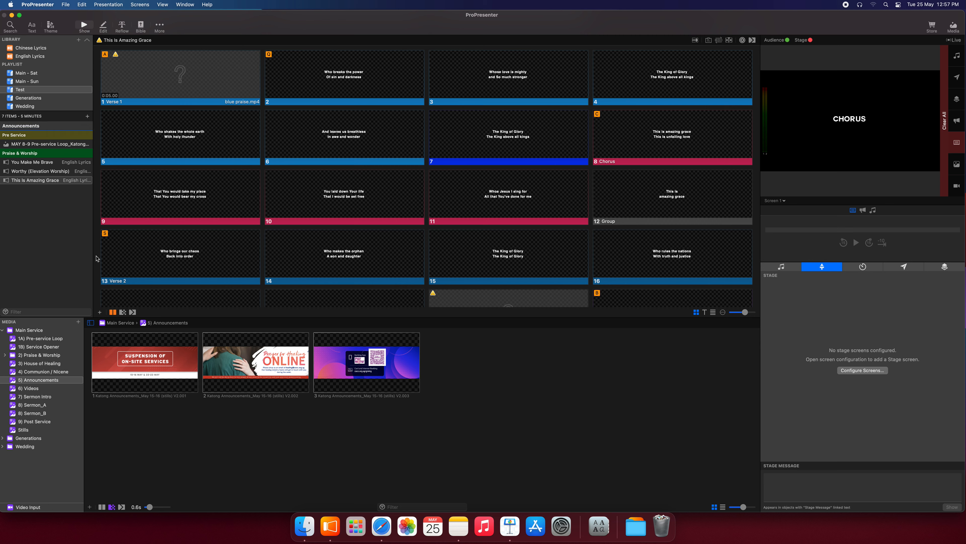
{"action": "left_click_drag", "start_coordinate": [36, 441], "coordinate": [12, 436]}
{"action": "left_click", "coordinate": [47, 257]}
{"action": "left_click", "coordinate": [36, 126]}
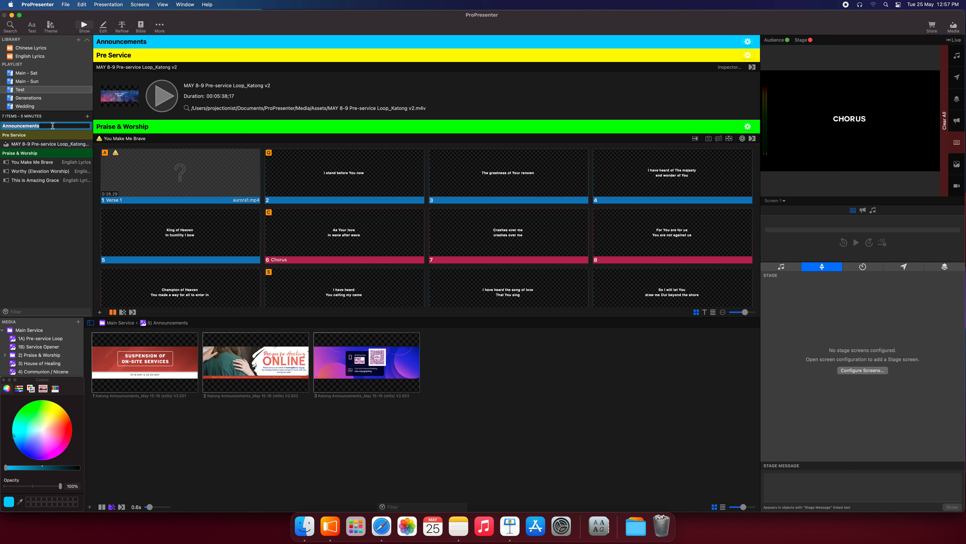
{"action": "left_click_drag", "start_coordinate": [35, 126], "coordinate": [50, 188]}
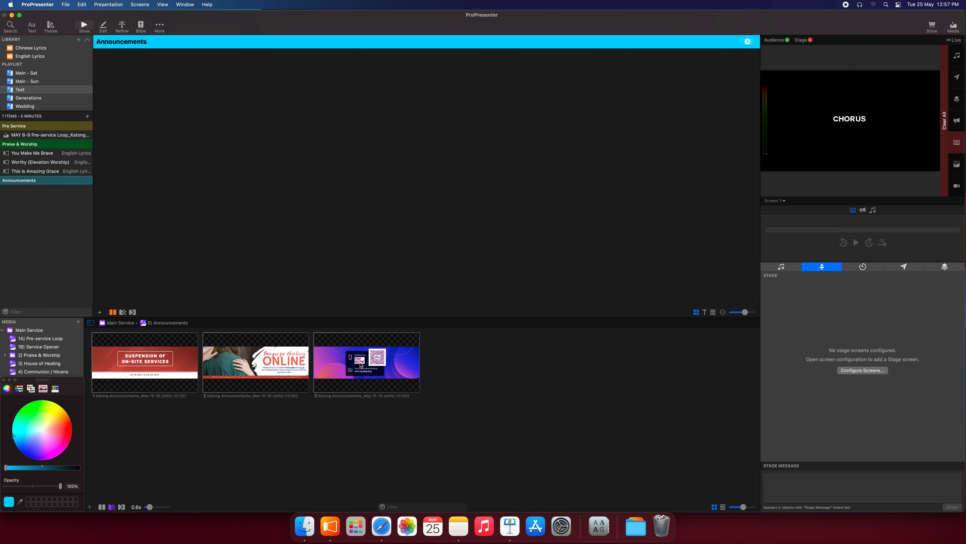
- Place the Katong Announcements_May 15-16 (stills) V2.003 and V2.002 images beneath the Announcements header
{"action": "left_click_drag", "start_coordinate": [320, 362], "coordinate": [27, 191]}
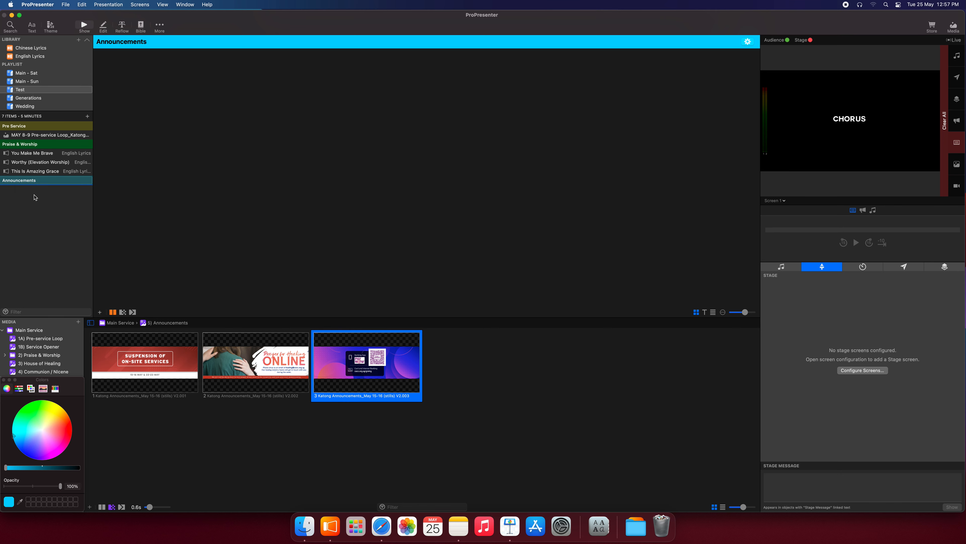
{"action": "left_click_drag", "start_coordinate": [293, 347], "coordinate": [30, 203]}
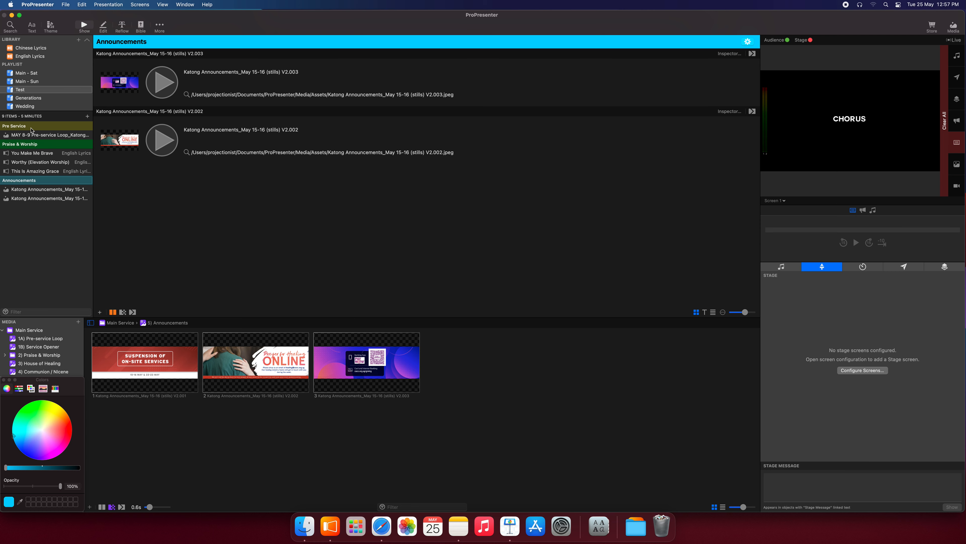
- Review the Test playlist's Pre Service section and the You Make Me Brave song, and close the color picker
{"action": "left_click", "coordinate": [25, 91]}
{"action": "left_click", "coordinate": [26, 91]}
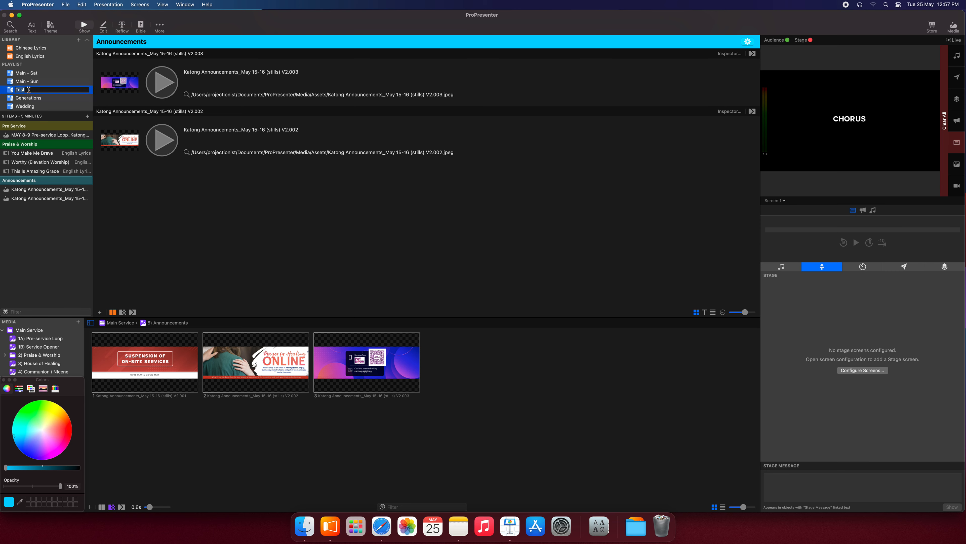
{"action": "left_click", "coordinate": [48, 211]}
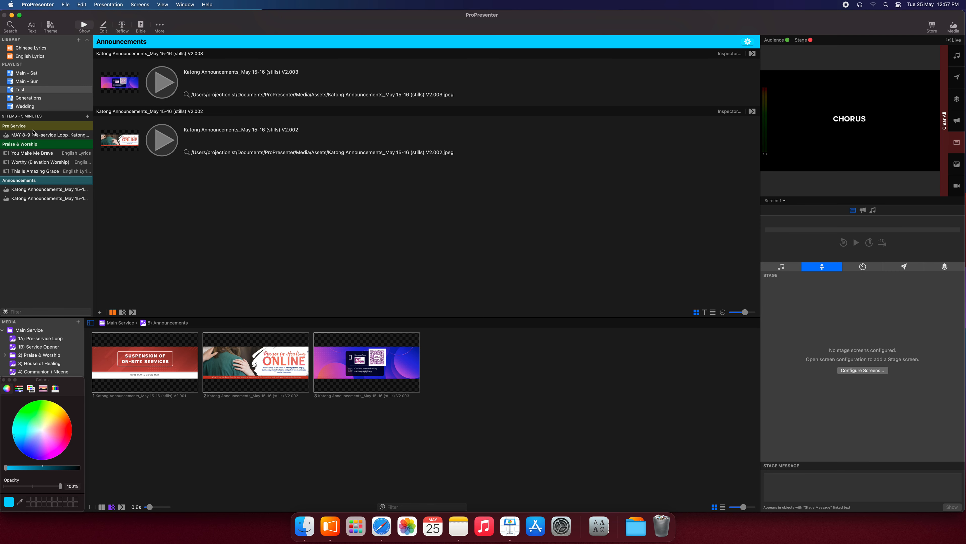
{"action": "left_click", "coordinate": [42, 127]}
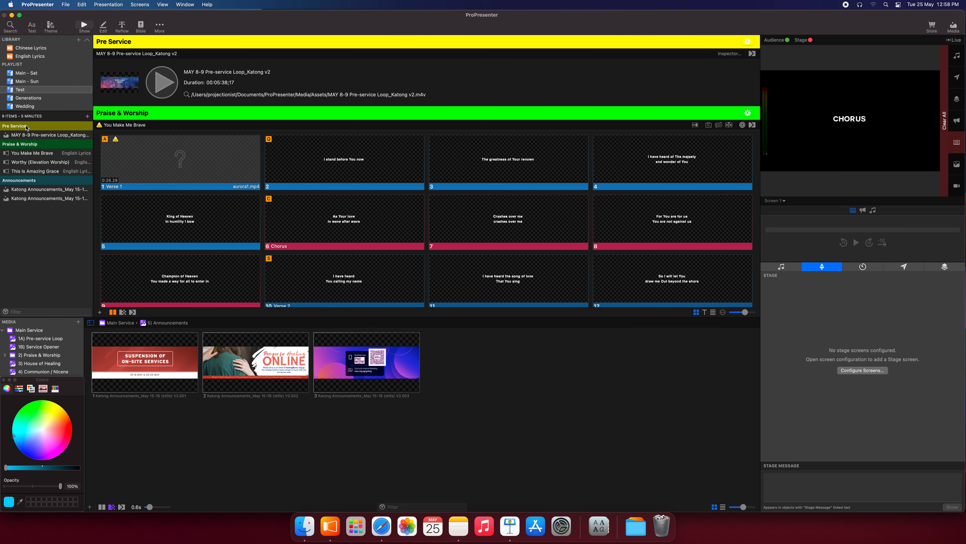
{"action": "left_click", "coordinate": [56, 136]}
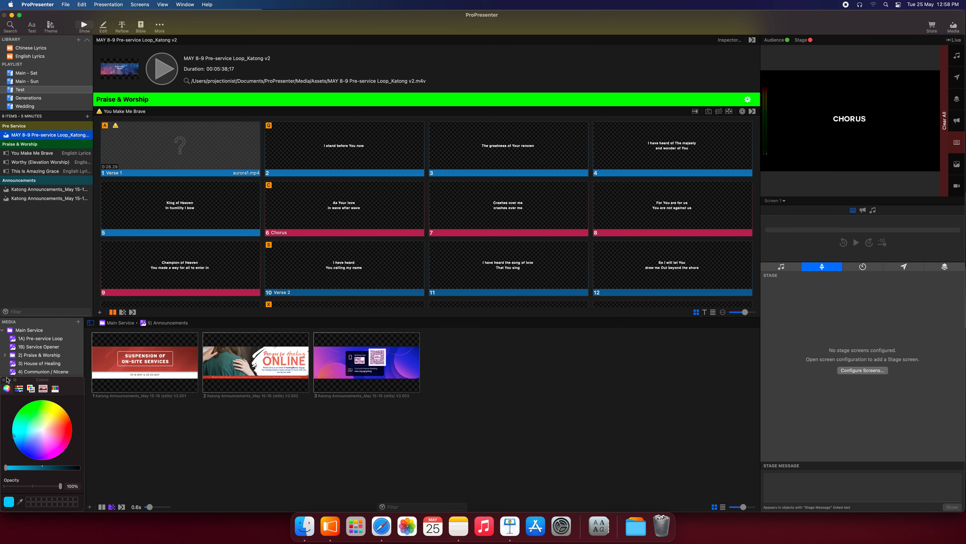
{"action": "left_click", "coordinate": [5, 380]}
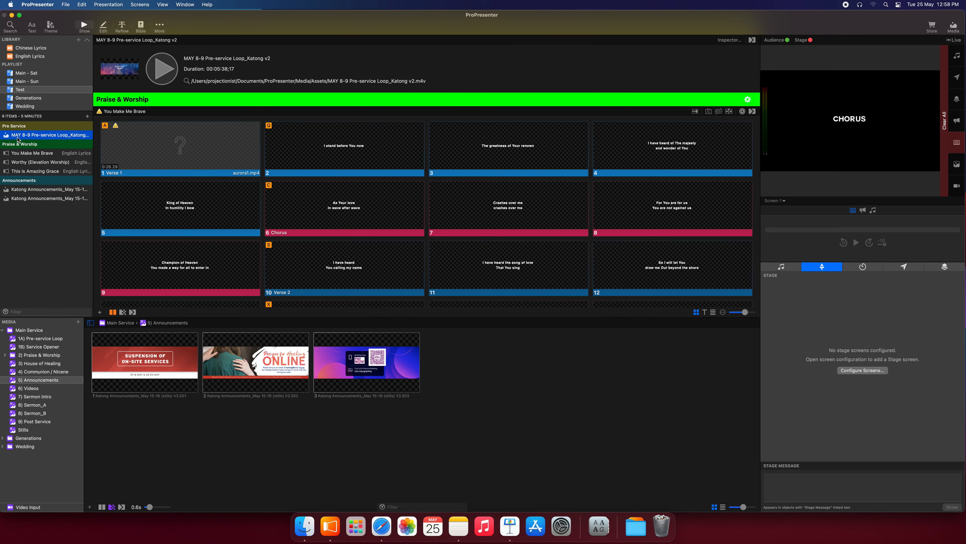
{"action": "left_click", "coordinate": [30, 153]}
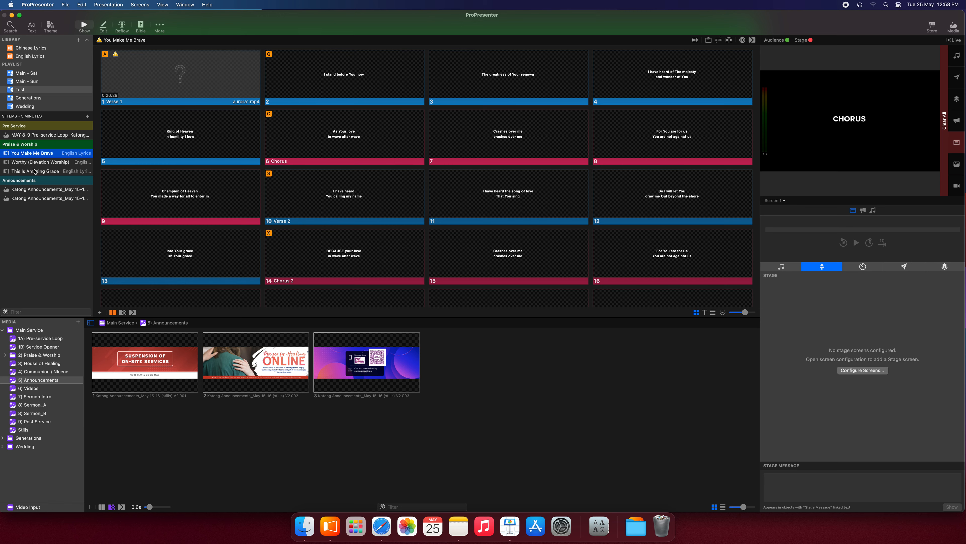
{"action": "left_click", "coordinate": [39, 216]}
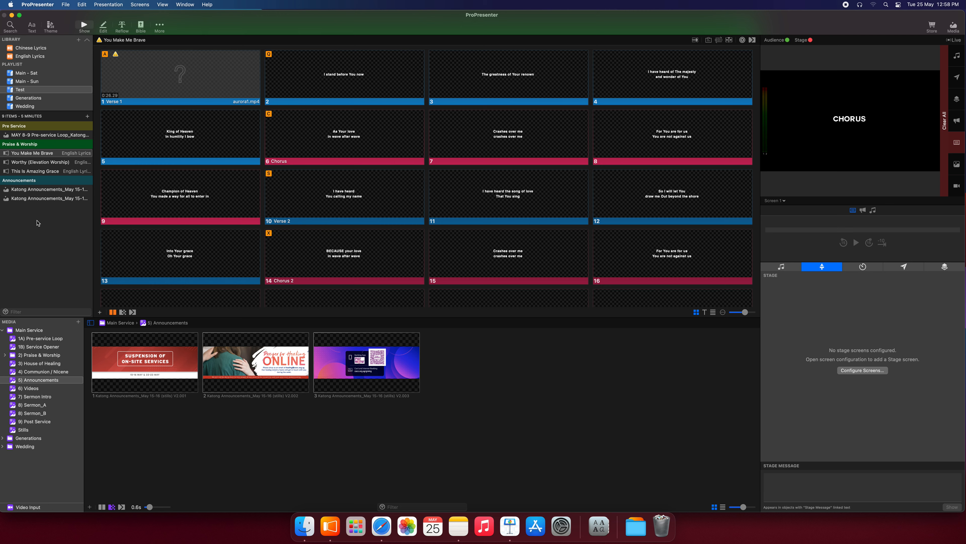
- Expand the 2) Praise & Worship media folder and open its Batch 1-6 backgrounds
{"action": "left_click", "coordinate": [46, 356]}
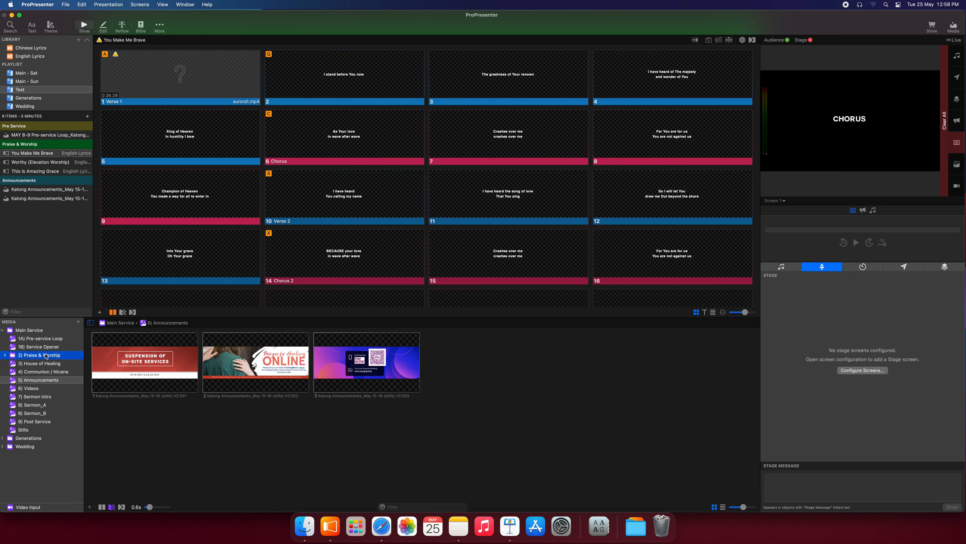
{"action": "left_click", "coordinate": [5, 355]}
{"action": "left_click", "coordinate": [52, 364]}
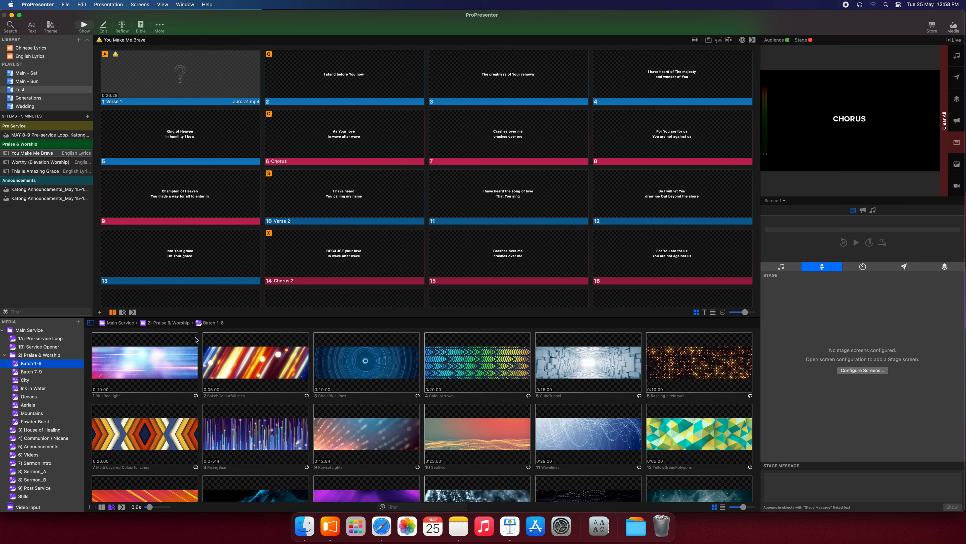
- Show slide 2 of You Make Me Brave live over the BlueRedLight background, and clear all output
{"action": "left_click", "coordinate": [51, 153]}
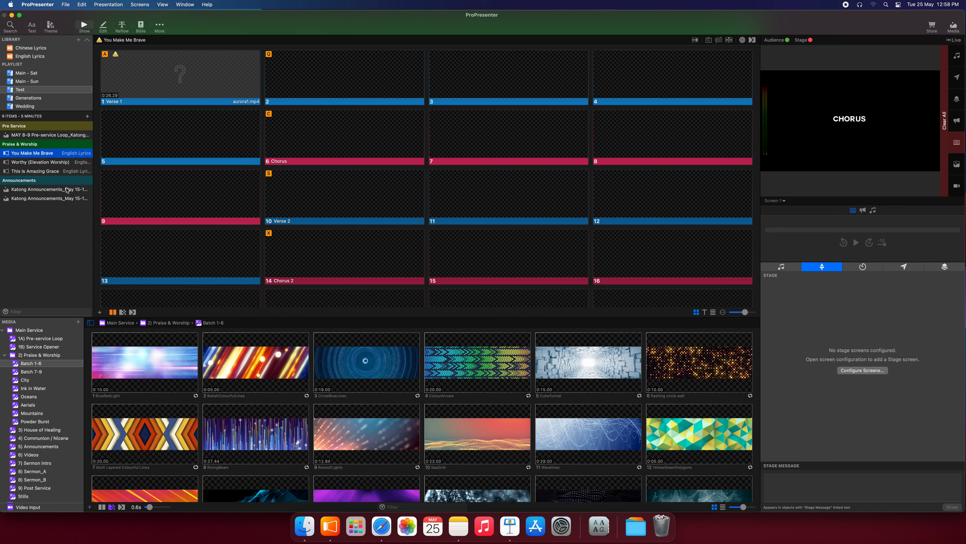
{"action": "left_click", "coordinate": [352, 94]}
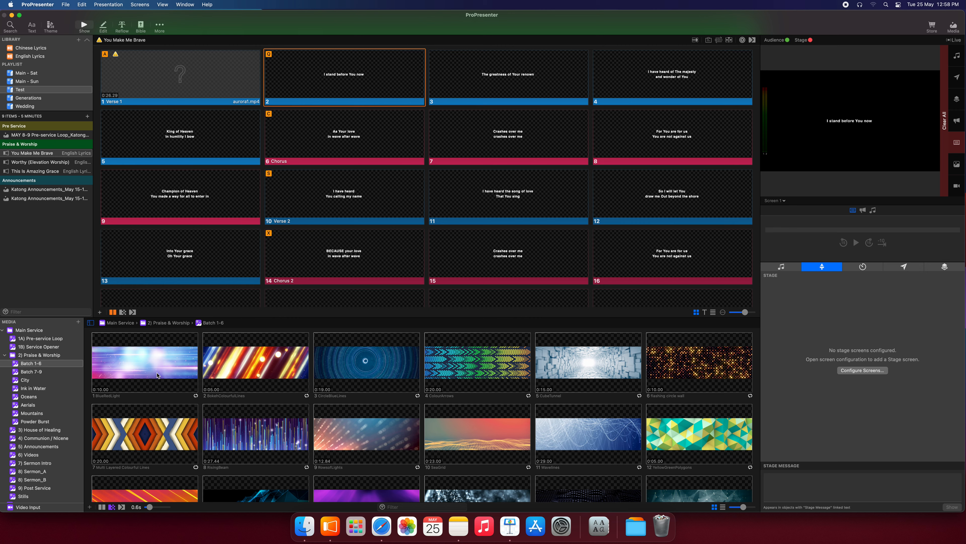
{"action": "left_click", "coordinate": [150, 367]}
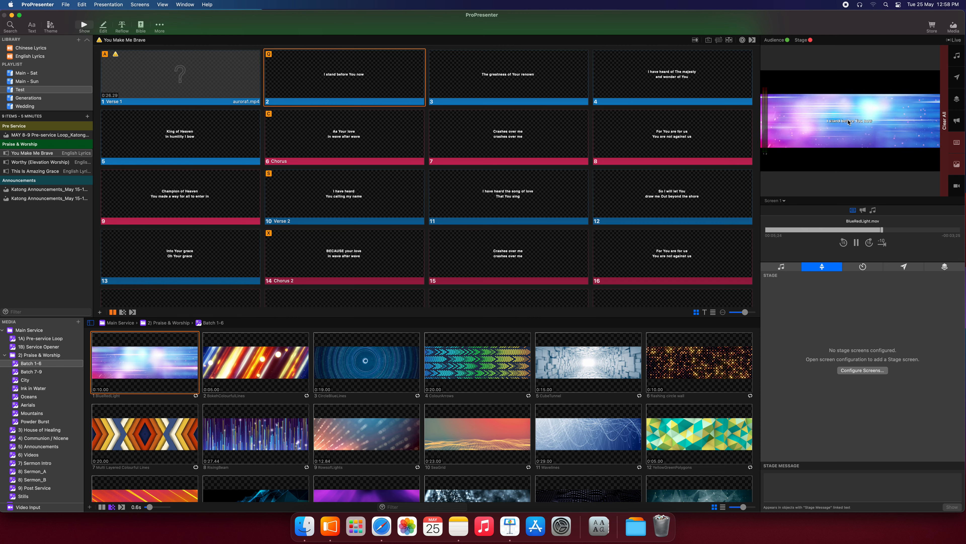
{"action": "key", "text": "F1"}
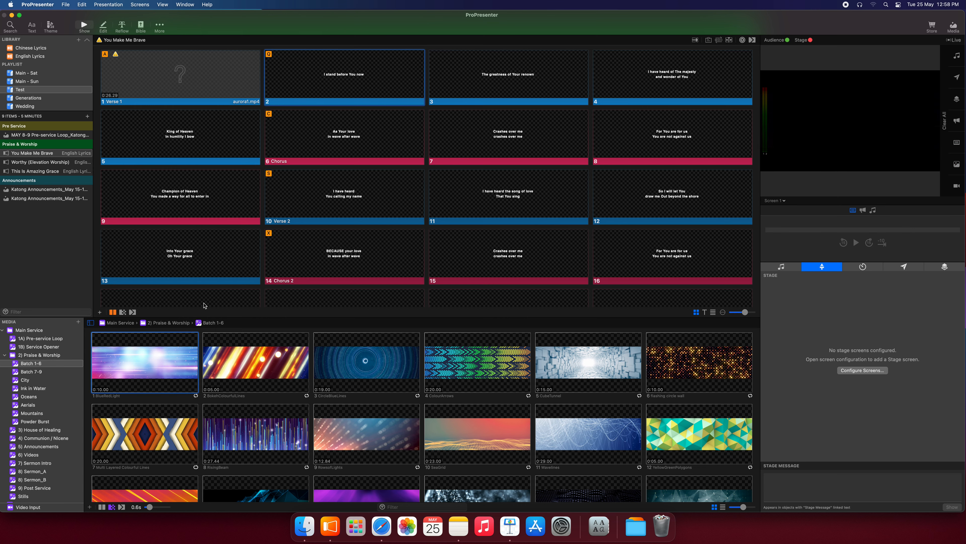
- Place BlueRedLight beneath You Make Me Brave in the playlist and test playing it between slide 2 and slide 3 of Worthy
{"action": "left_click_drag", "start_coordinate": [170, 354], "coordinate": [40, 158]}
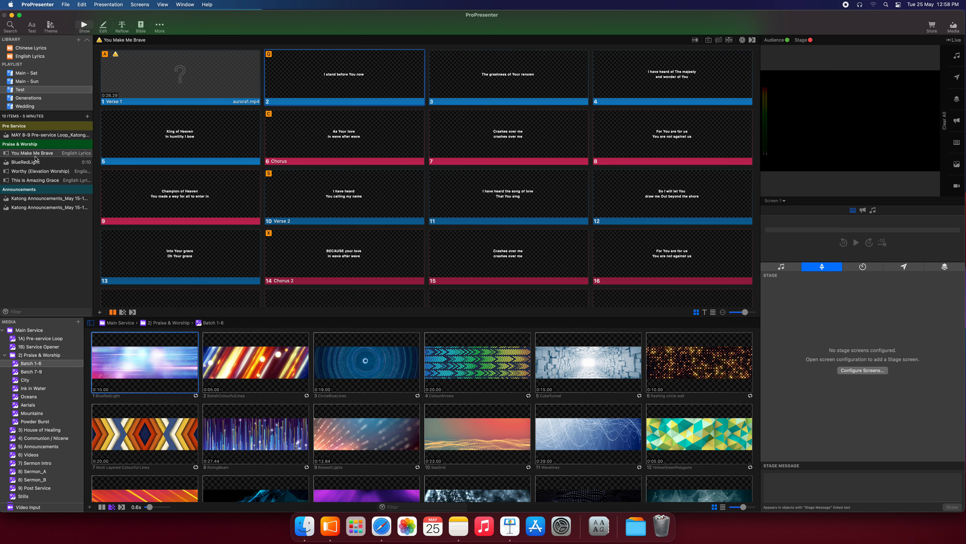
{"action": "left_click", "coordinate": [35, 154]}
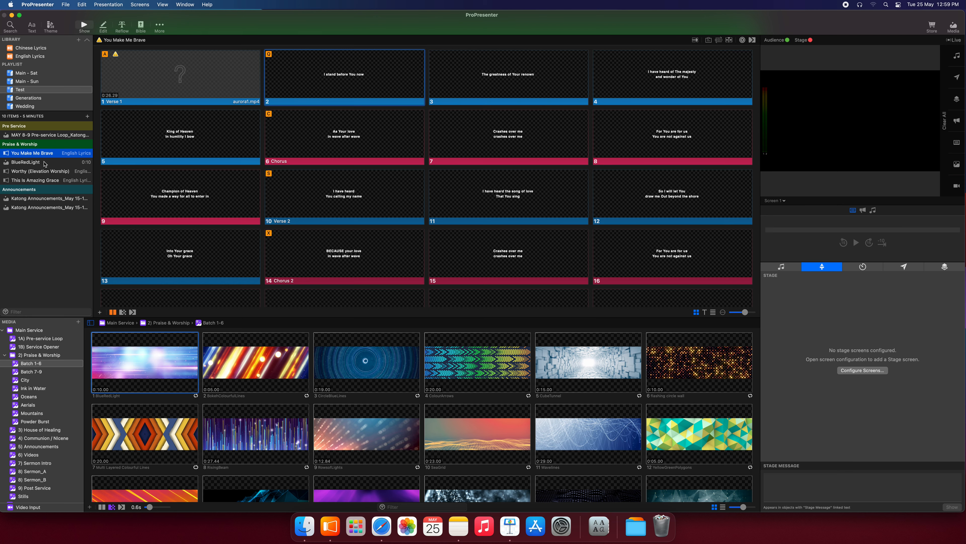
{"action": "left_click", "coordinate": [316, 77]}
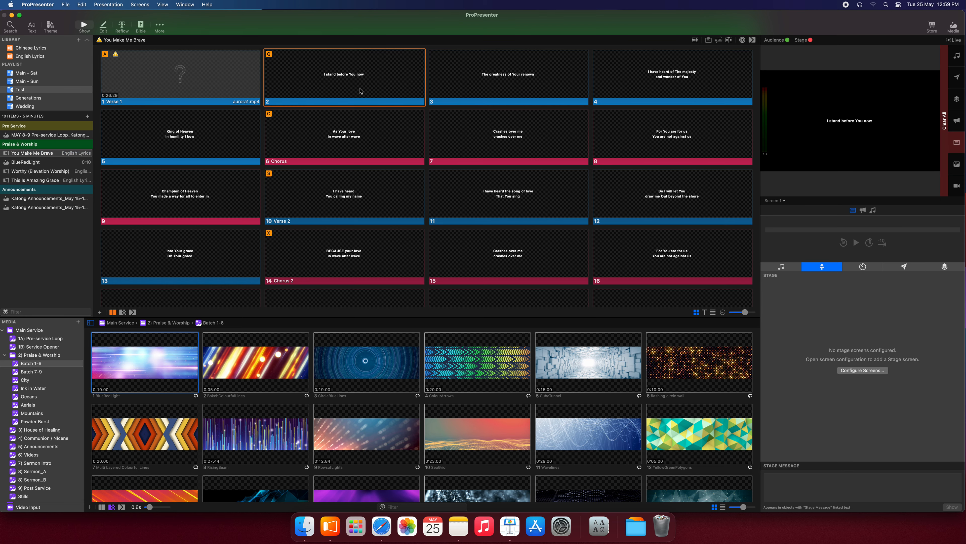
{"action": "left_click", "coordinate": [60, 163]}
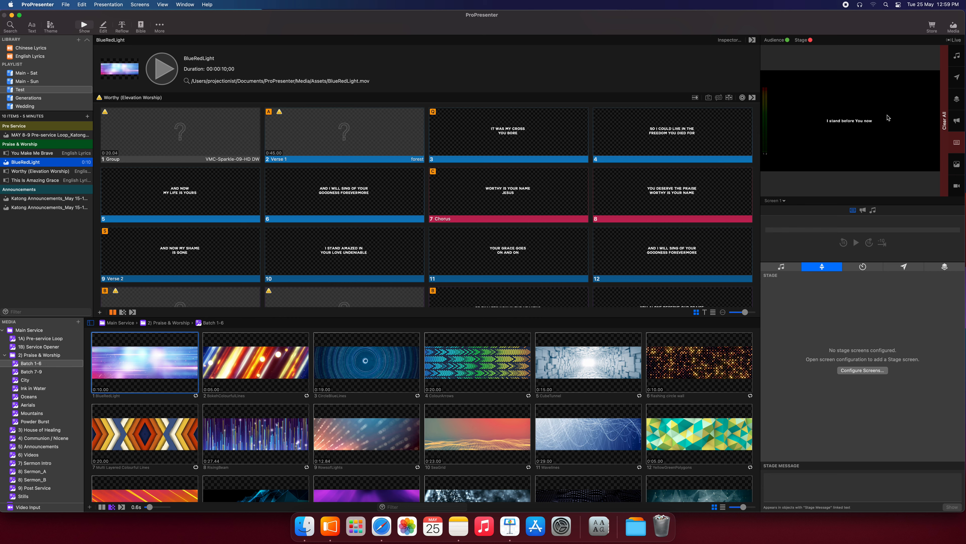
{"action": "left_click", "coordinate": [159, 68]}
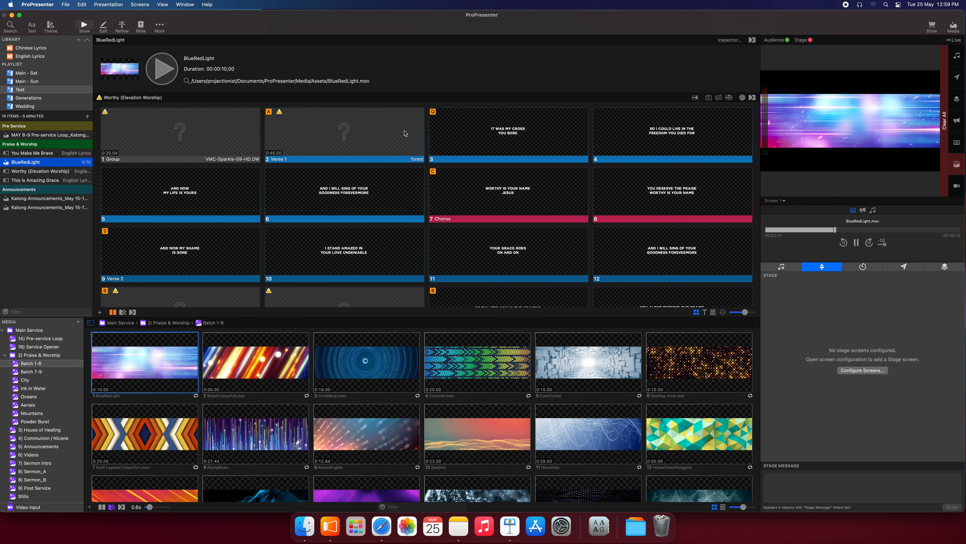
{"action": "left_click", "coordinate": [493, 142]}
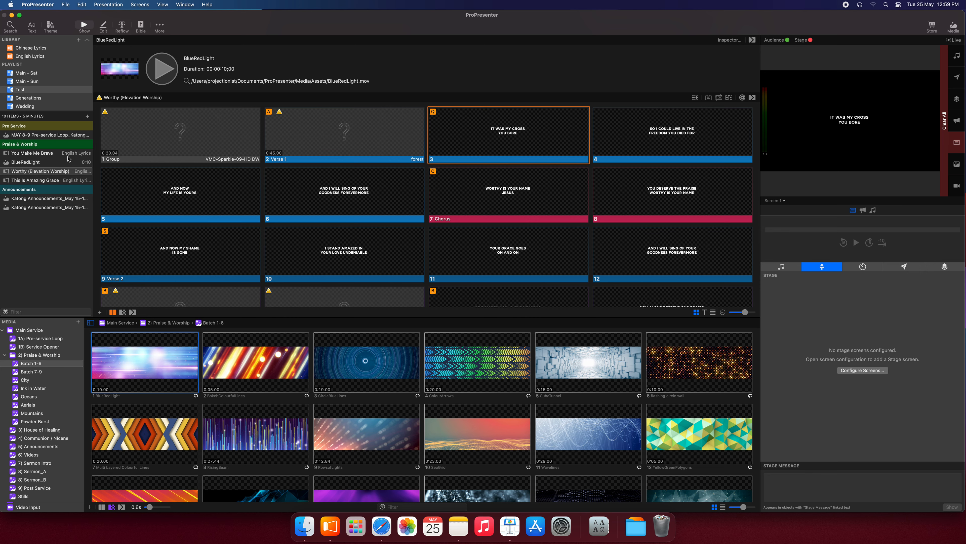
- Delete the BlueRedLight item from the Test playlist's Praise & Worship section
{"action": "left_click", "coordinate": [57, 154]}
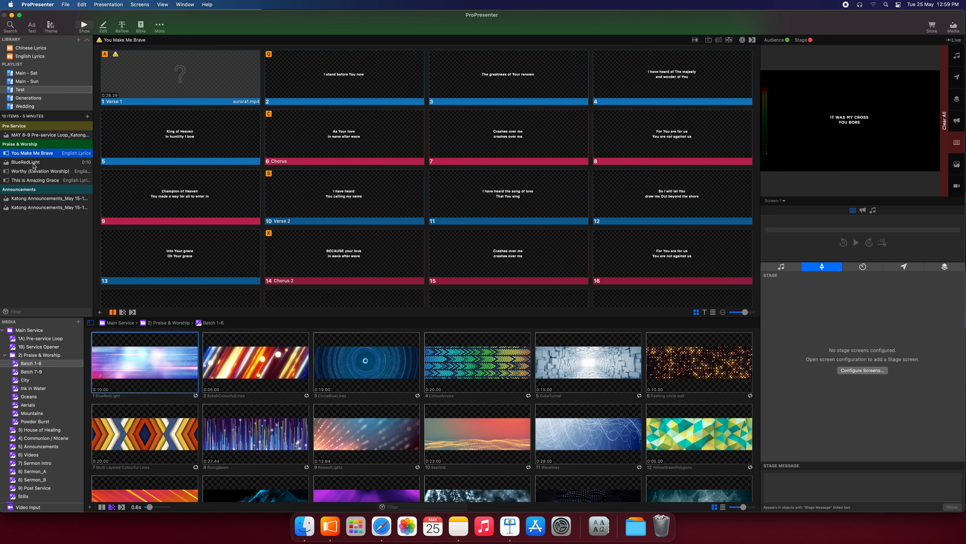
{"action": "left_click", "coordinate": [33, 162]}
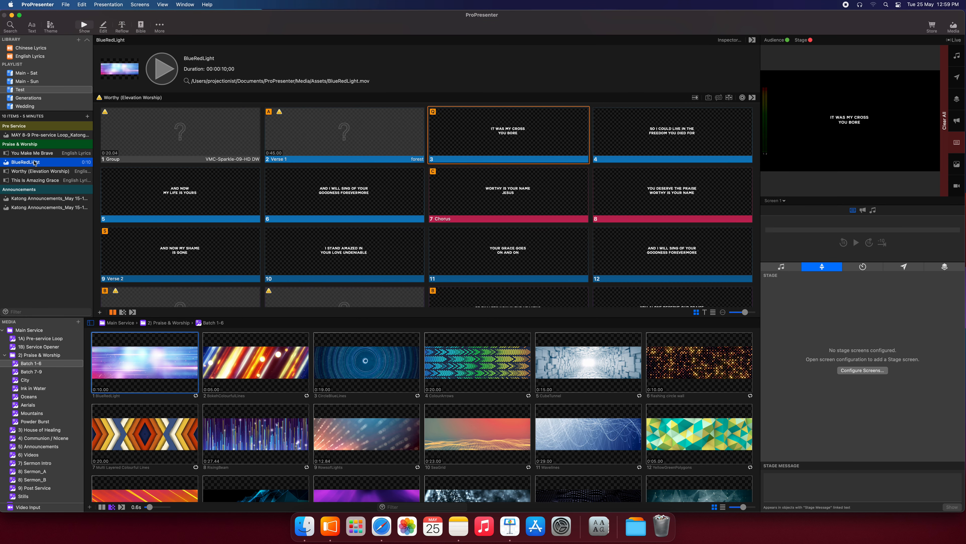
{"action": "right_click", "coordinate": [44, 161]}
{"action": "left_click", "coordinate": [64, 214]}
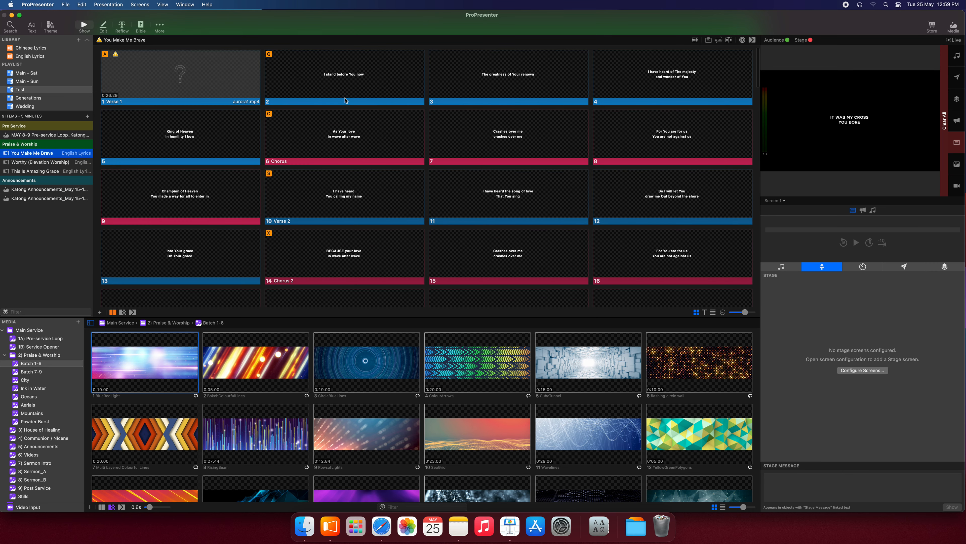
- Show slide 2 of You Make Me Brave live and switch through the Batch 1-6 backgrounds behind it, ending on RisingBeam
{"action": "left_click", "coordinate": [344, 68]}
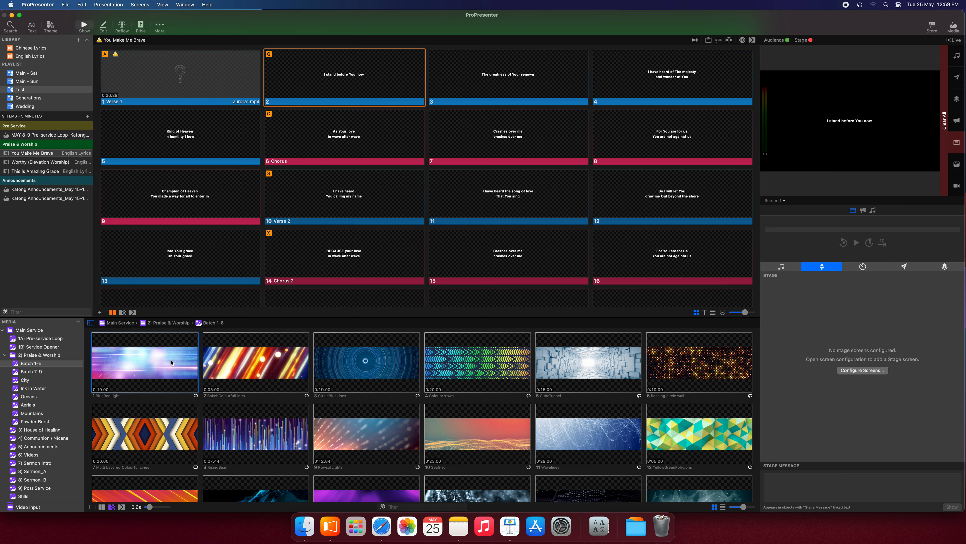
{"action": "left_click", "coordinate": [256, 367]}
{"action": "left_click", "coordinate": [365, 371]}
{"action": "left_click", "coordinate": [467, 374]}
{"action": "left_click", "coordinate": [590, 371]}
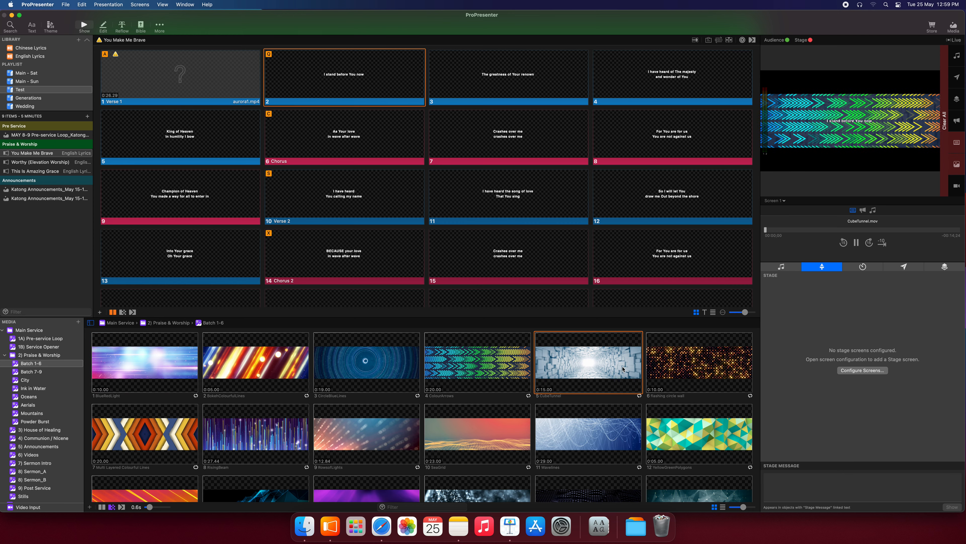
{"action": "left_click", "coordinate": [664, 369]}
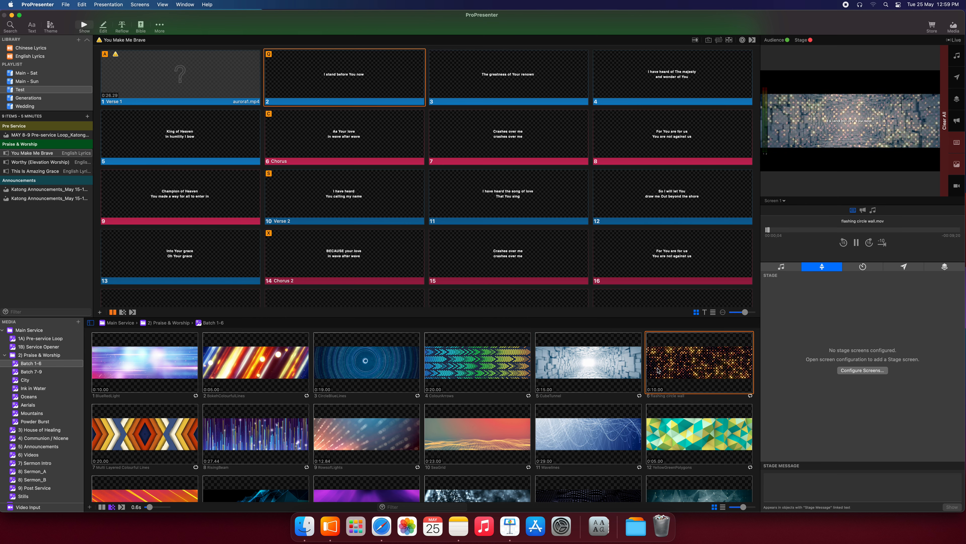
{"action": "left_click", "coordinate": [195, 431]}
{"action": "left_click", "coordinate": [232, 433]}
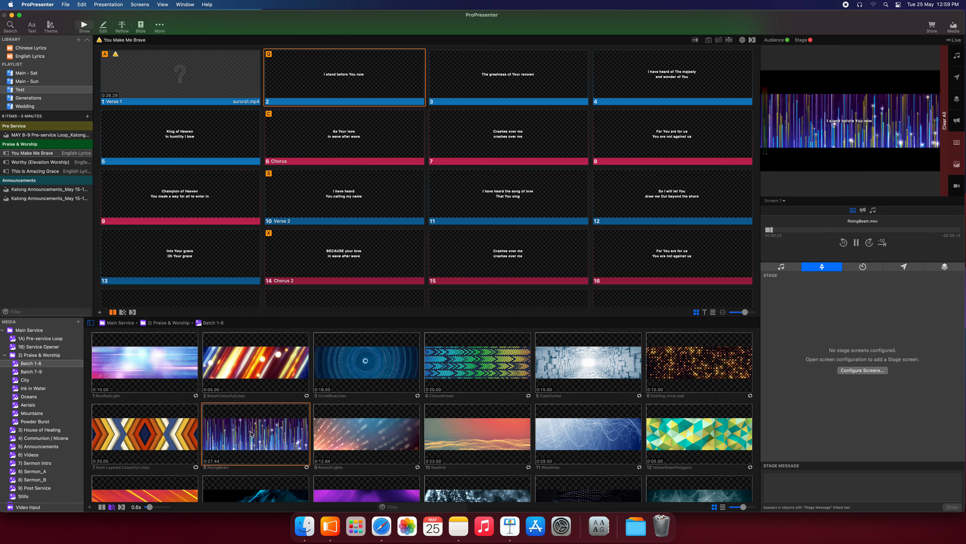